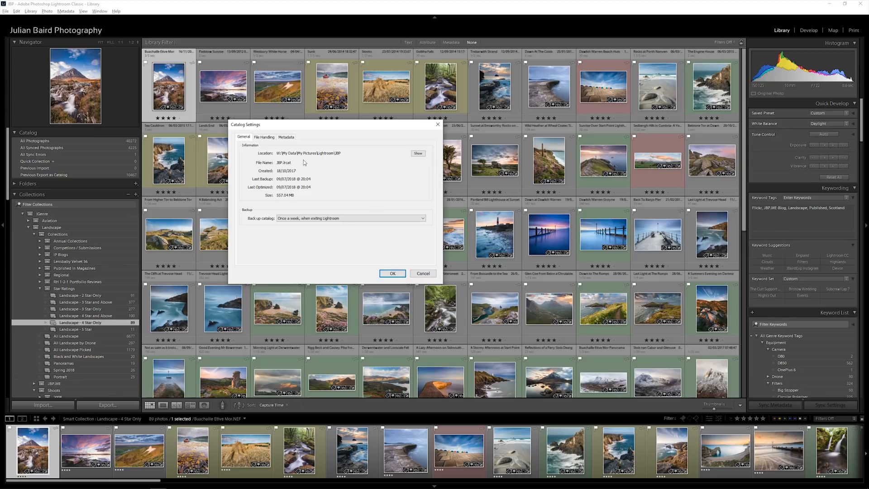
Check the catalog's general settings, including its location and backup frequency, and leave them without saving changes
left_click(422, 274)
left_click(16, 11)
left_click(35, 118)
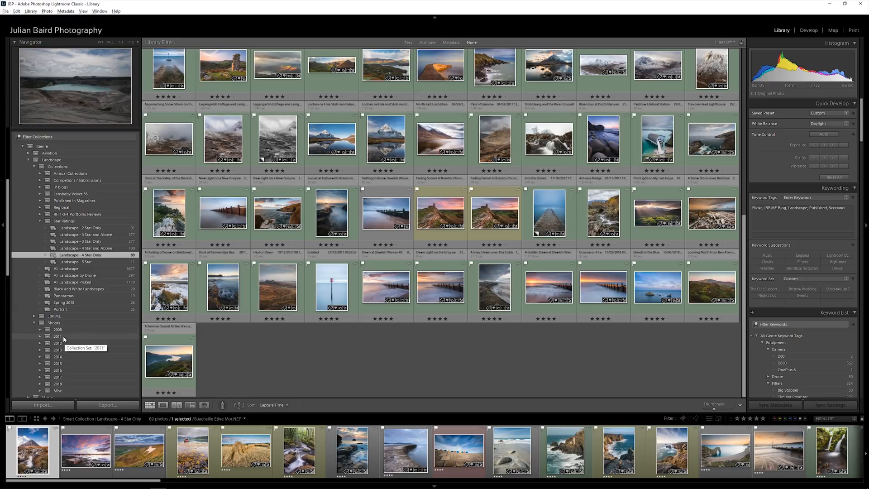
Create a collection named 20180715 Daymark inside the 2018 collection set under the landscape shoots
scroll(55, 307, "down", 3)
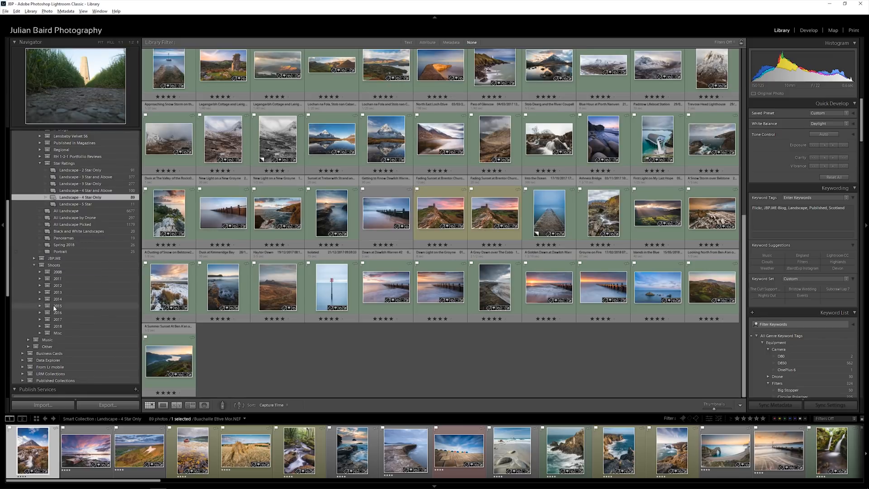
left_click(58, 326)
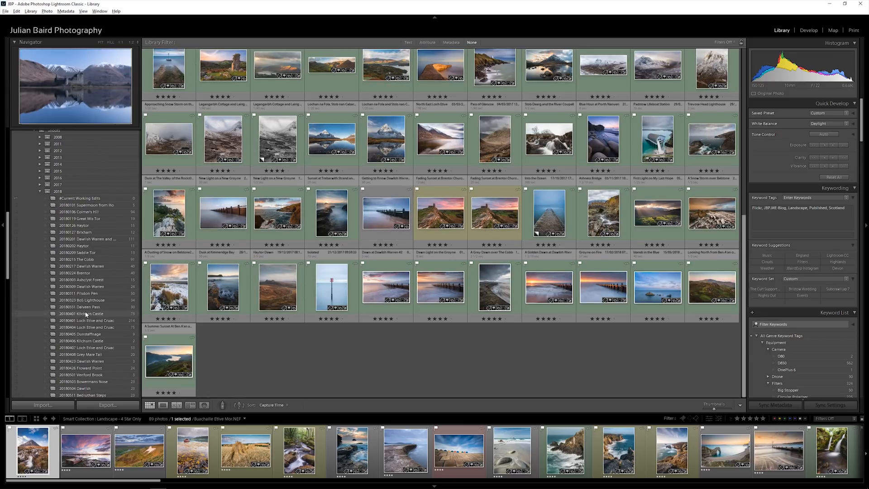
left_click(58, 193)
right_click(58, 193)
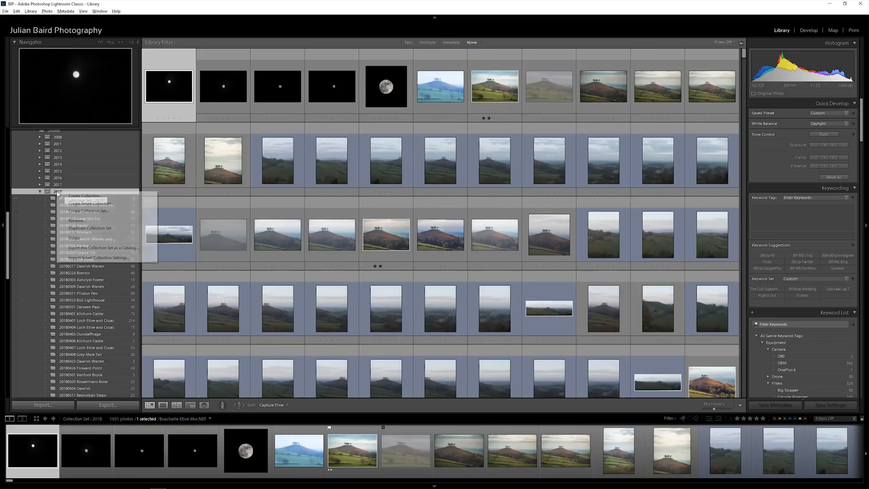
left_click(69, 196)
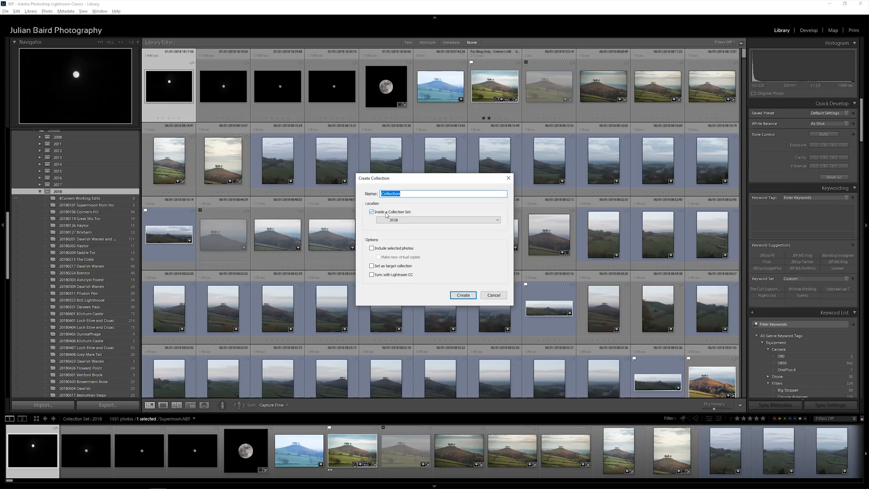
type("20180715")
type("Daymark")
left_click(463, 295)
Show the empty 20180715 Daymark collection and start a photo import from the NIKON D850 card
scroll(88, 320, "down", 10)
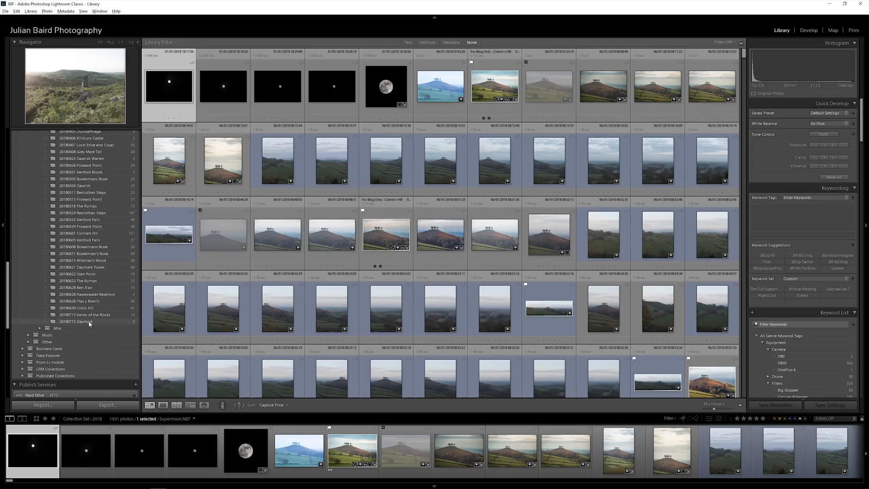
left_click(72, 323)
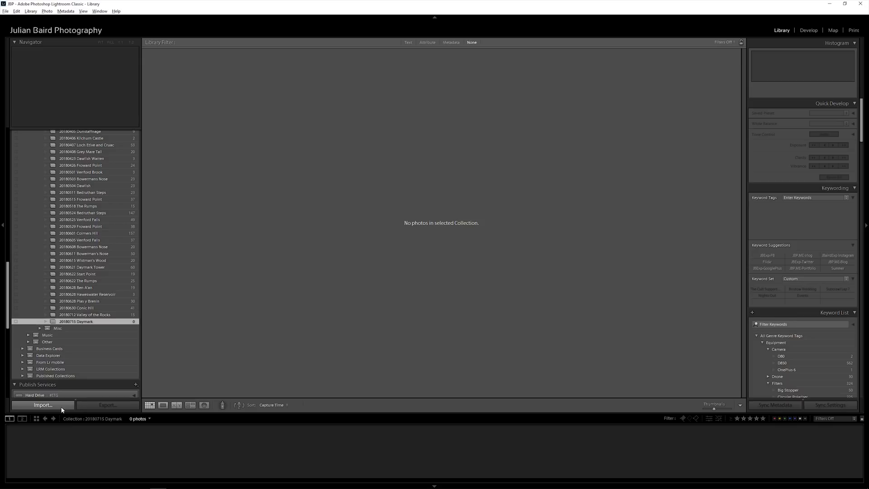
left_click(43, 404)
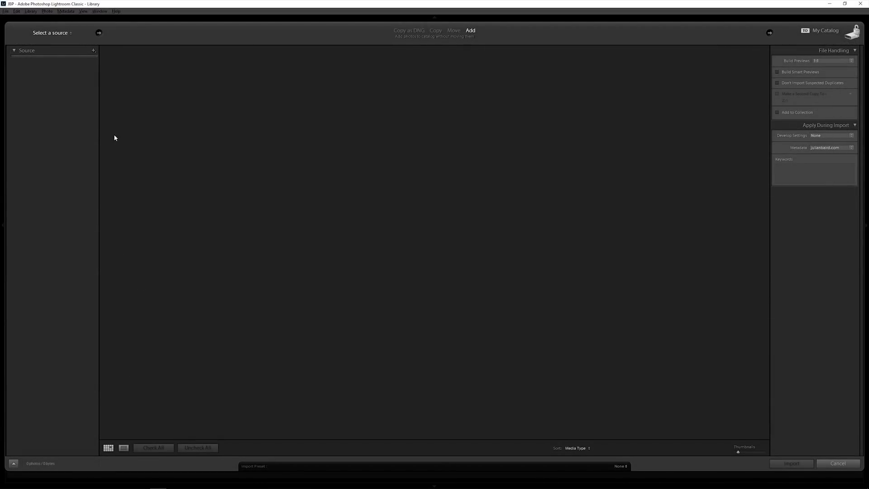
left_click(53, 70)
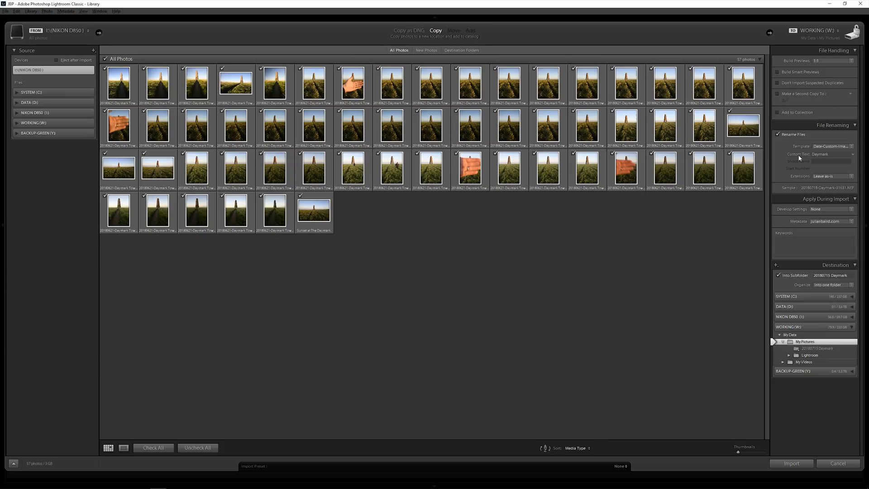
Have the imported photos added to the 20180715 Daymark collection under Landscape, Shoots, 2018
left_click(797, 112)
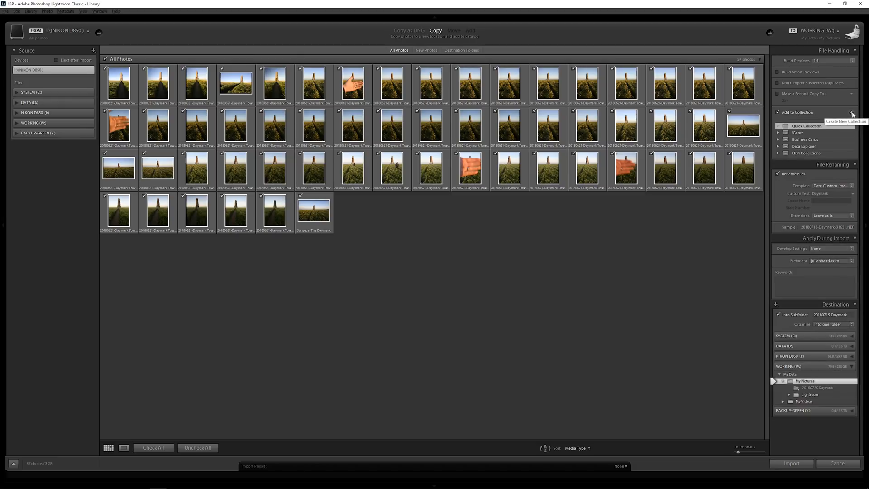
left_click(778, 132)
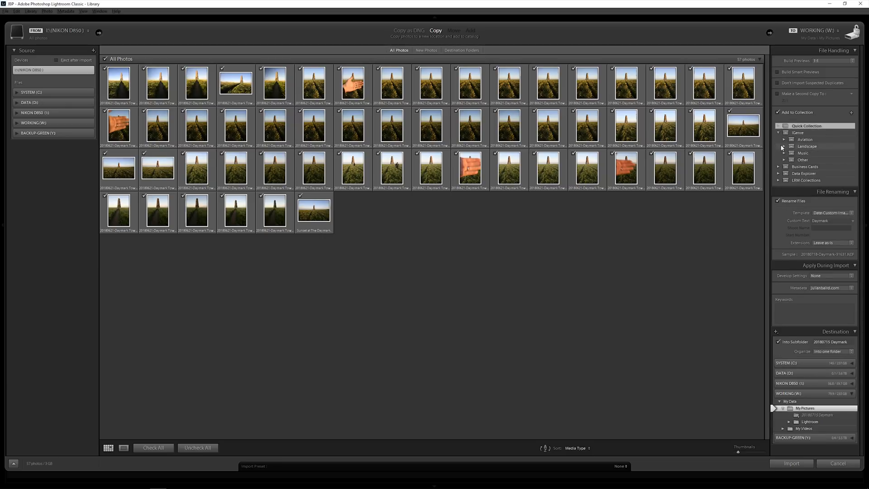
left_click(784, 147)
left_click(790, 166)
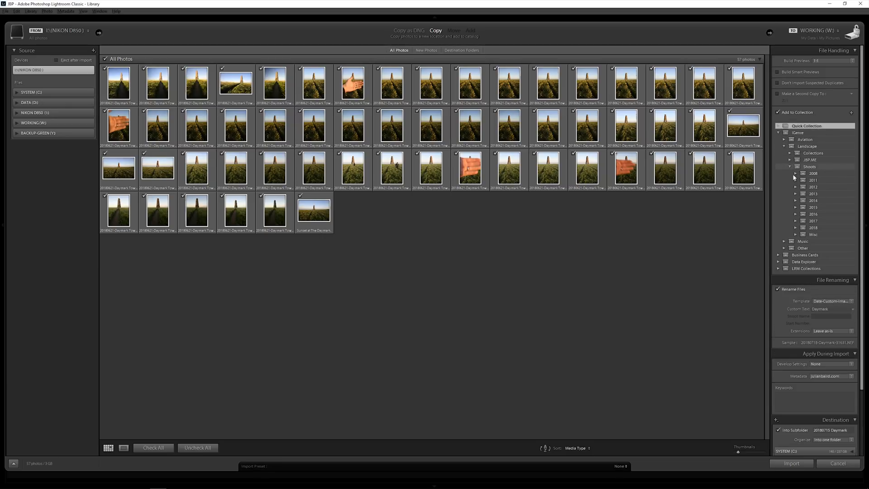
left_click(794, 227)
scroll(821, 293, "down", 3)
scroll(821, 292, "down", 5)
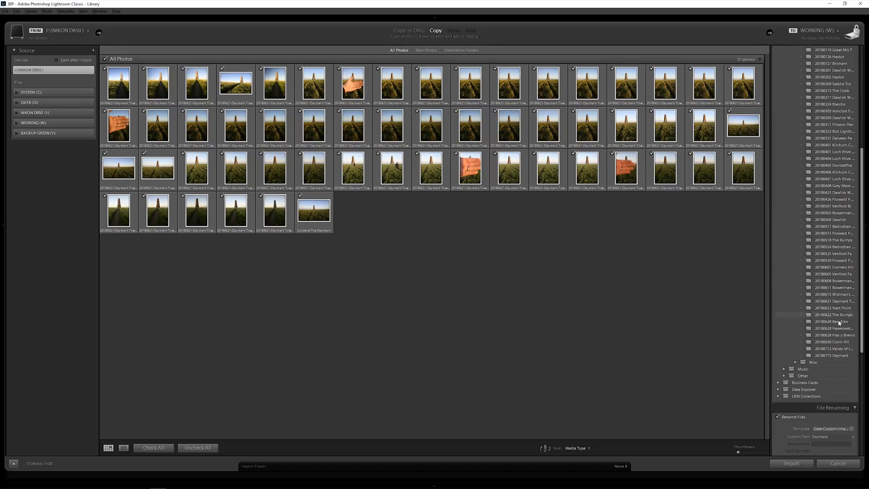
left_click(832, 355)
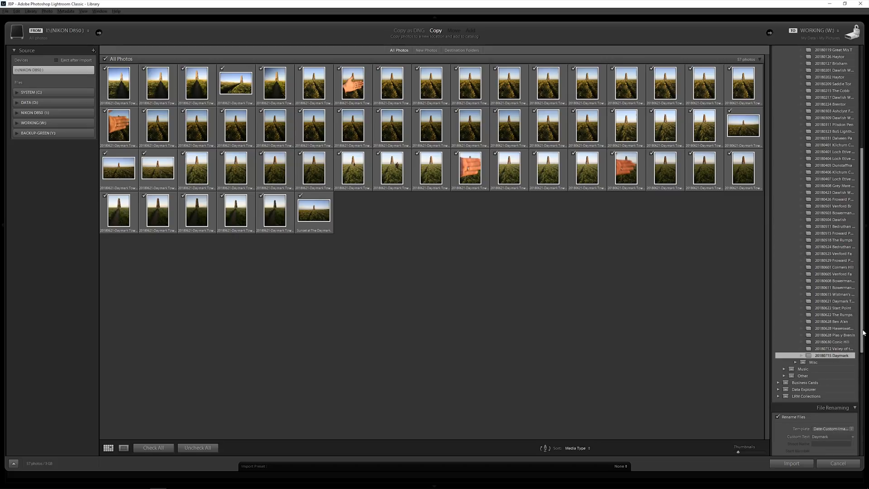
Check the custom text for file renaming and the name of the destination subfolder in My Pictures
scroll(862, 335, "down", 5)
left_click(831, 240)
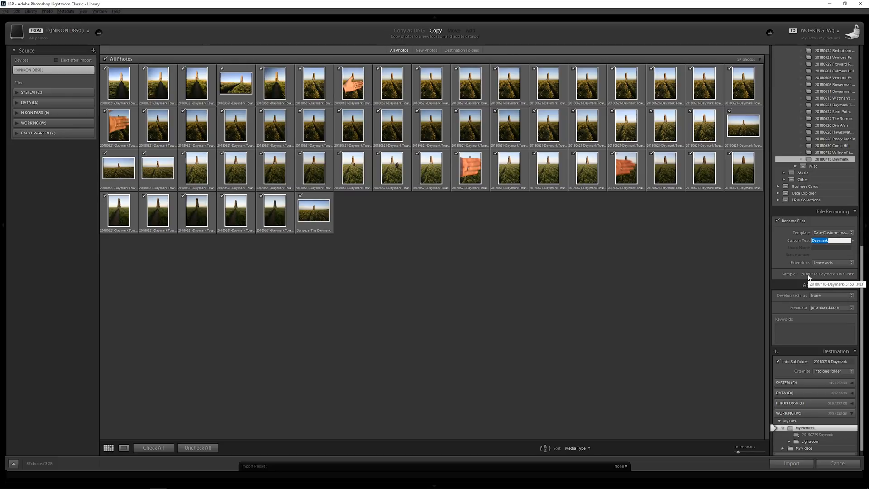
left_click(829, 241)
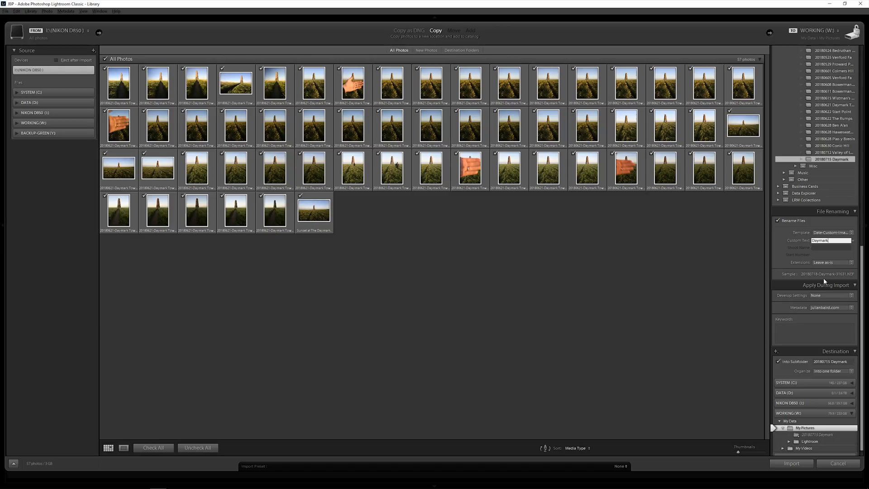
scroll(821, 363, "down", 1)
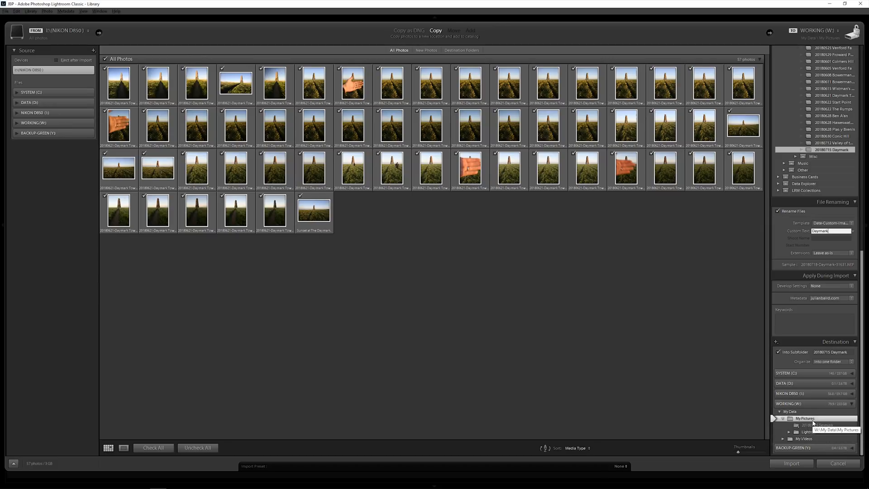
left_click(824, 352)
key("Return")
left_click(823, 353)
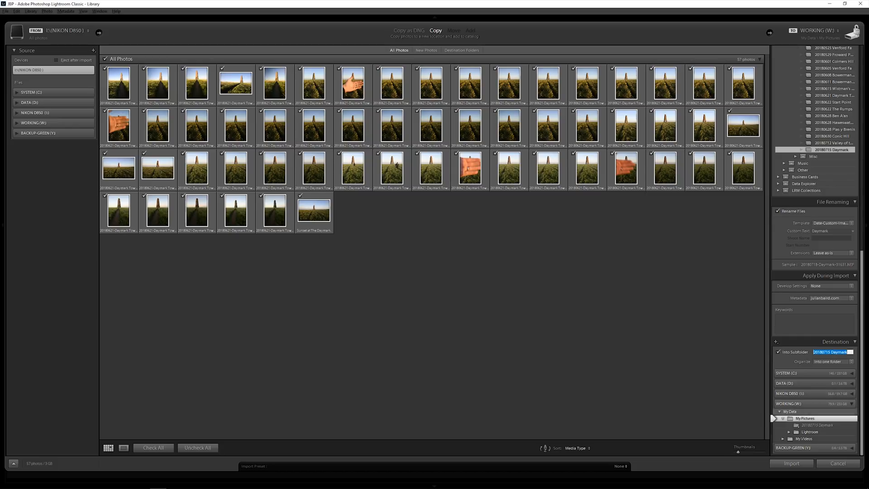
Review the target collection, file renaming and destination settings of the import once more
left_click_drag(862, 271, 858, 145)
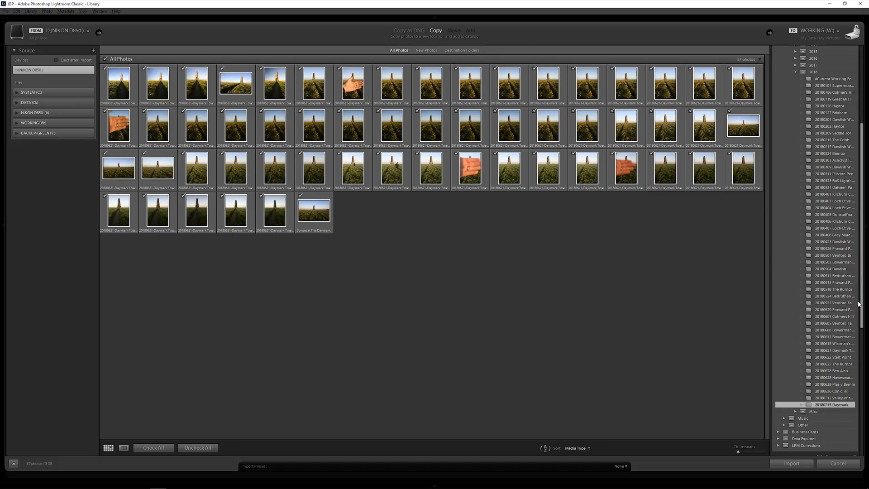
left_click_drag(861, 312, 860, 342)
scroll(821, 195, "down", 2)
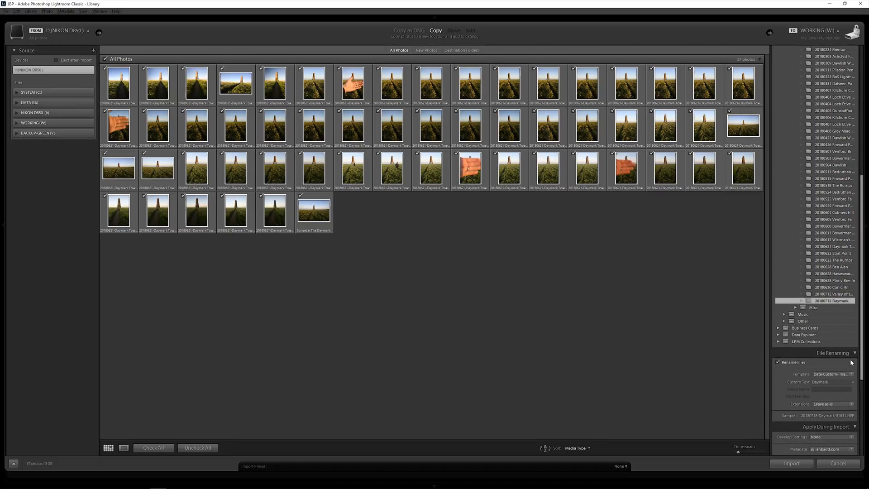
left_click_drag(864, 375, 865, 432)
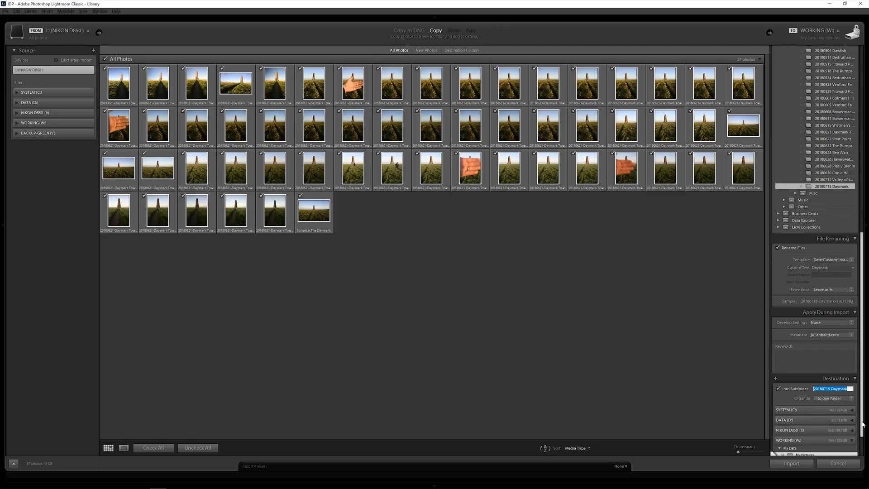
scroll(862, 424, "down", 2)
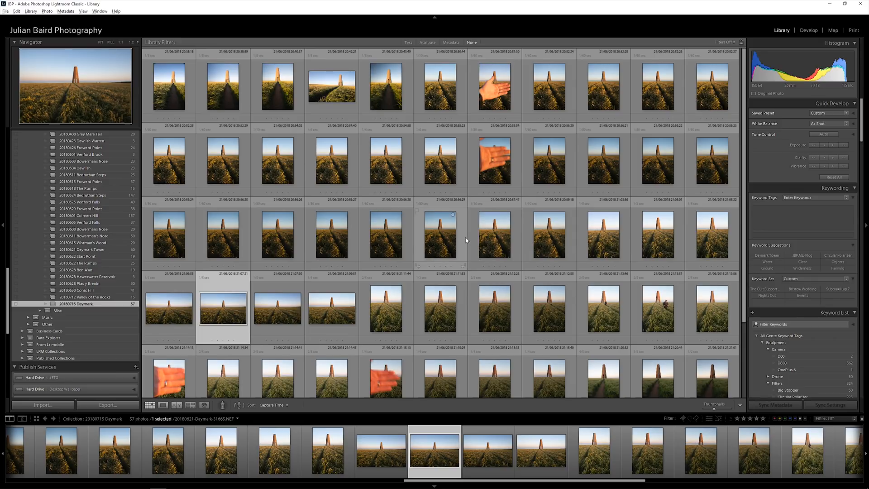
Look over the imported photos and enlarge the grid thumbnails to four per row
scroll(479, 254, "down", 1)
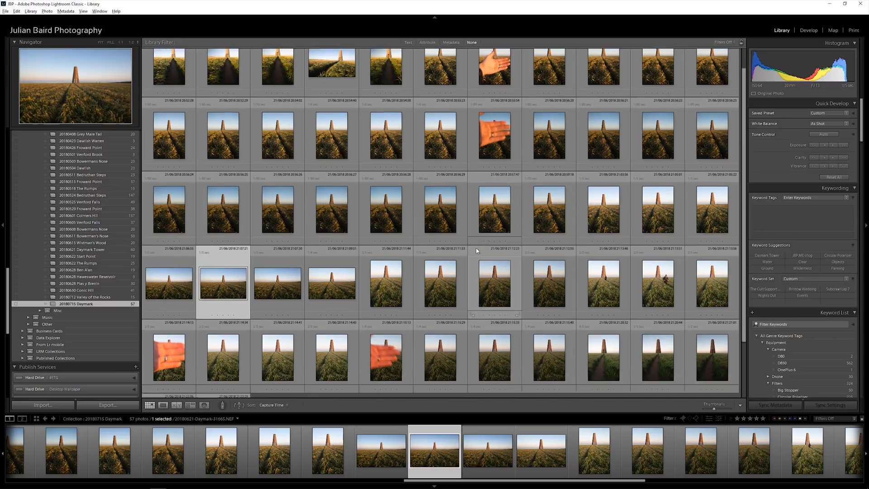
scroll(476, 251, "down", 1)
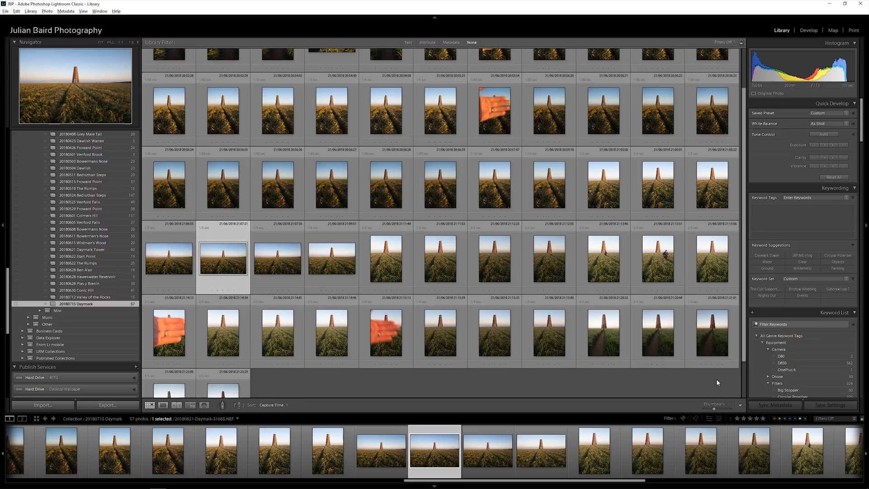
left_click(725, 411)
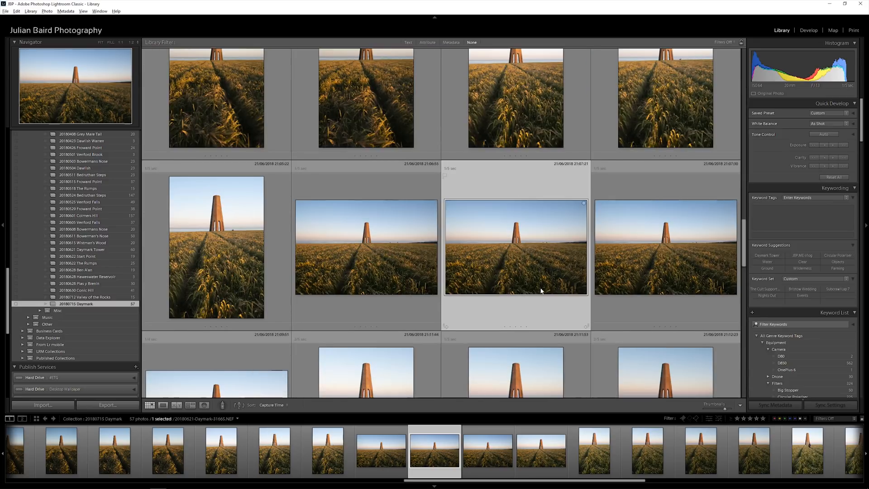
Inspect the selected landscape-format tower photo in the single-image view, zooming into its detail, and return to the grid
double_click(508, 248)
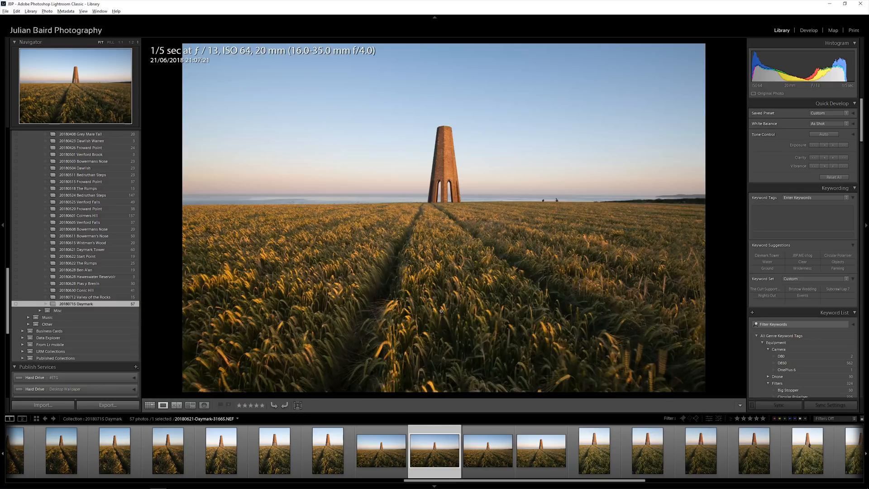
left_click(393, 321)
left_click(424, 261)
left_click(149, 405)
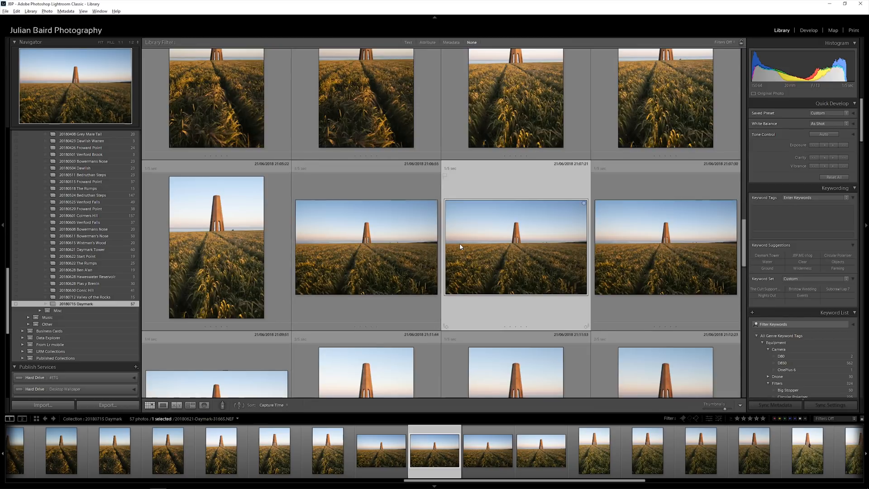
Flag the three adjacent landscape-format tower photos taken between 21:06 and 21:08 as picks
key("p")
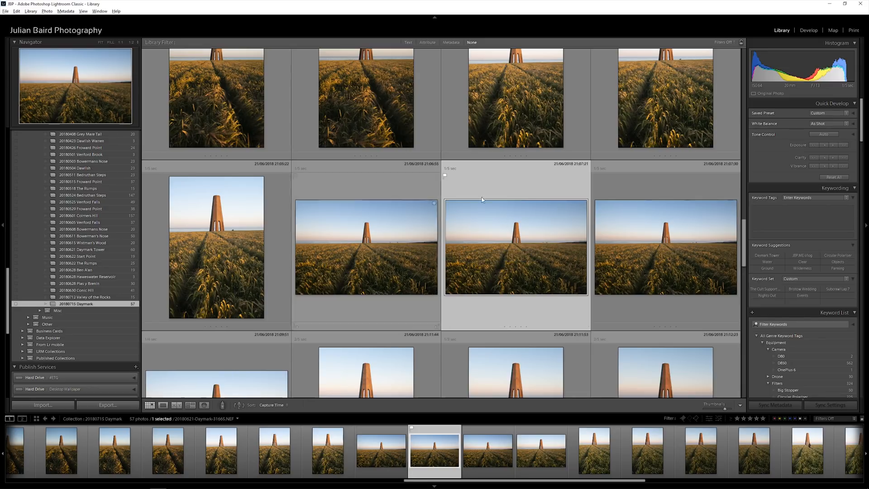
scroll(537, 270, "down", 2)
left_click(380, 161)
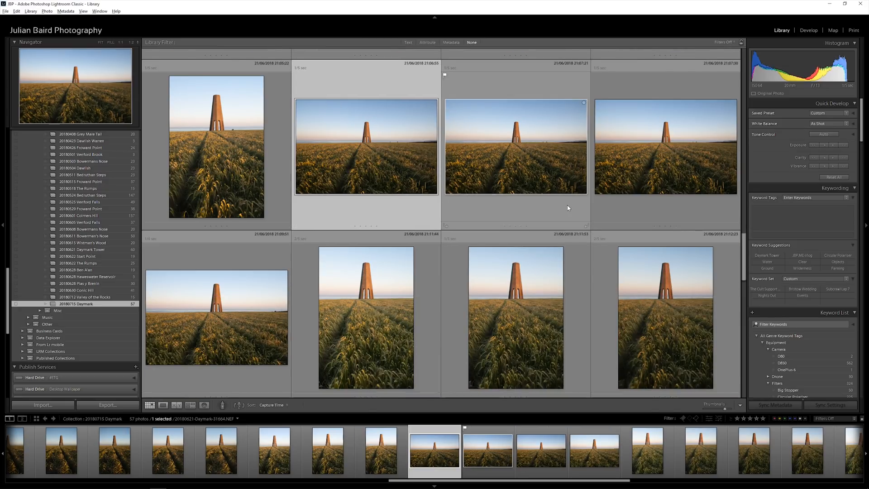
key("p")
left_click(643, 140)
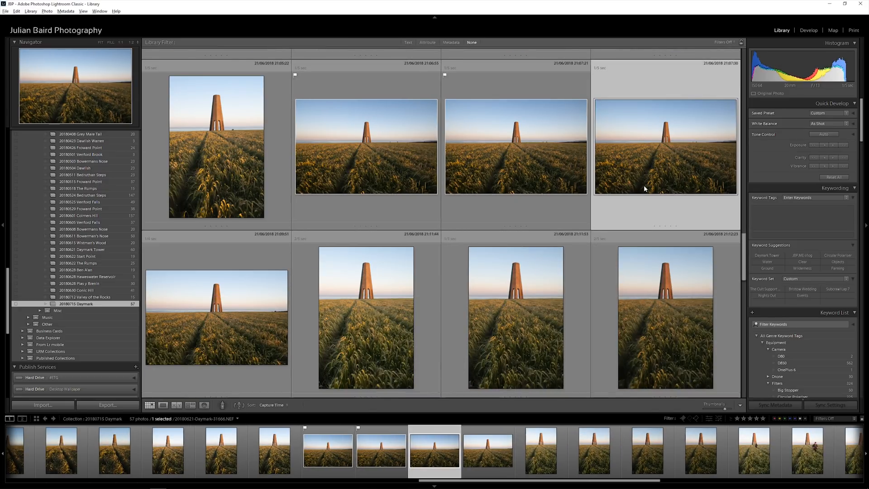
key("p")
Look through the rest of the Daymark shots, from the first to the last, for further candidates
scroll(365, 293, "up", 3)
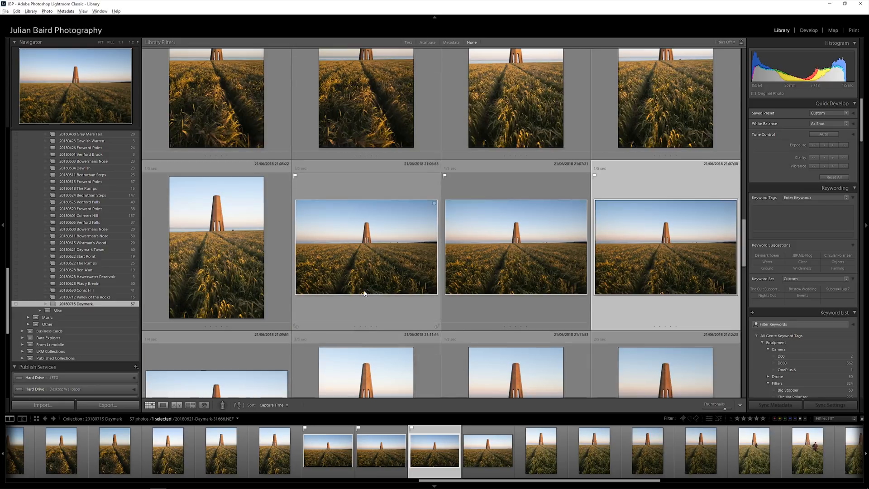
scroll(365, 293, "up", 5)
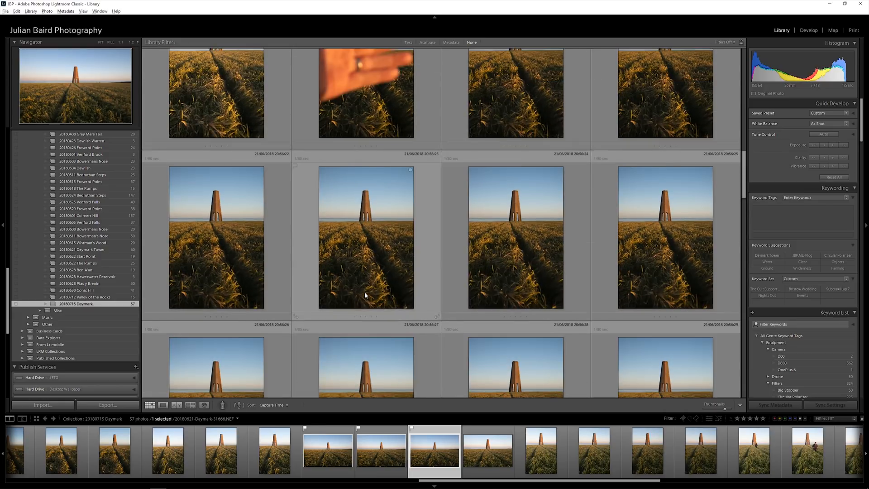
scroll(364, 295, "up", 3)
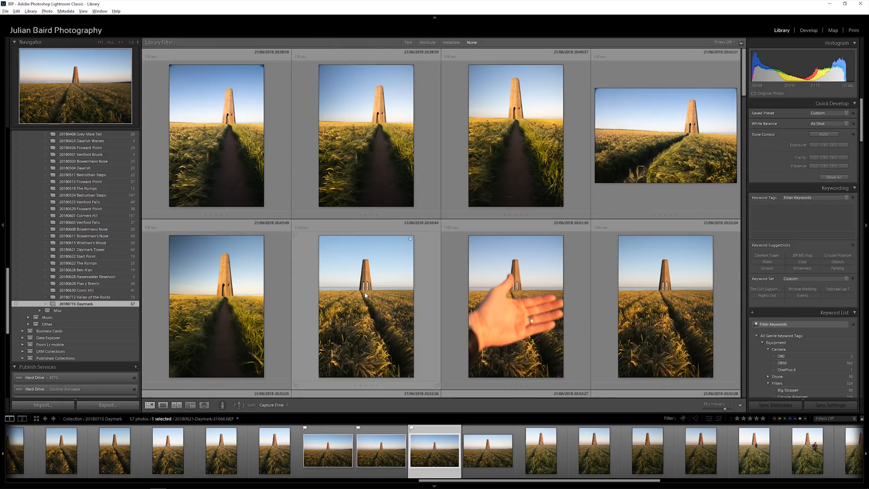
scroll(365, 295, "up", 3)
scroll(365, 295, "down", 15)
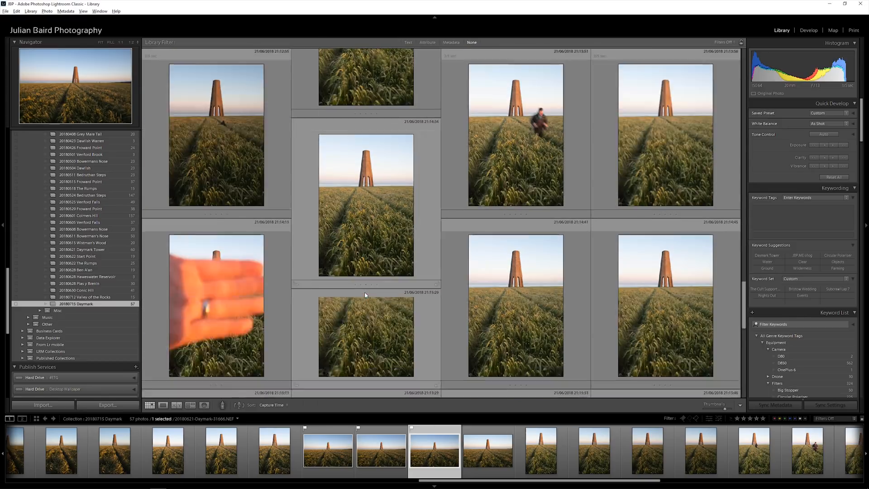
scroll(366, 295, "down", 3)
scroll(366, 294, "up", 5)
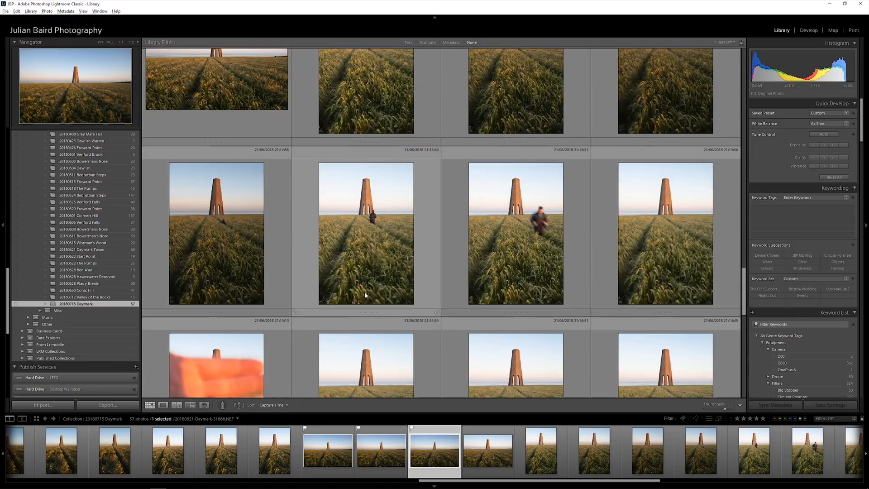
Compare the three flagged landscape-format tower photos against each other in the grid
scroll(365, 294, "up", 5)
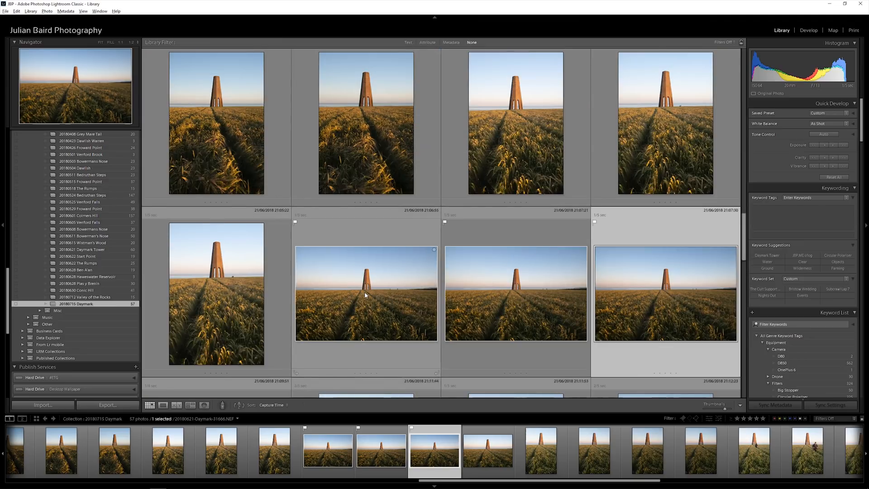
scroll(365, 295, "down", 2)
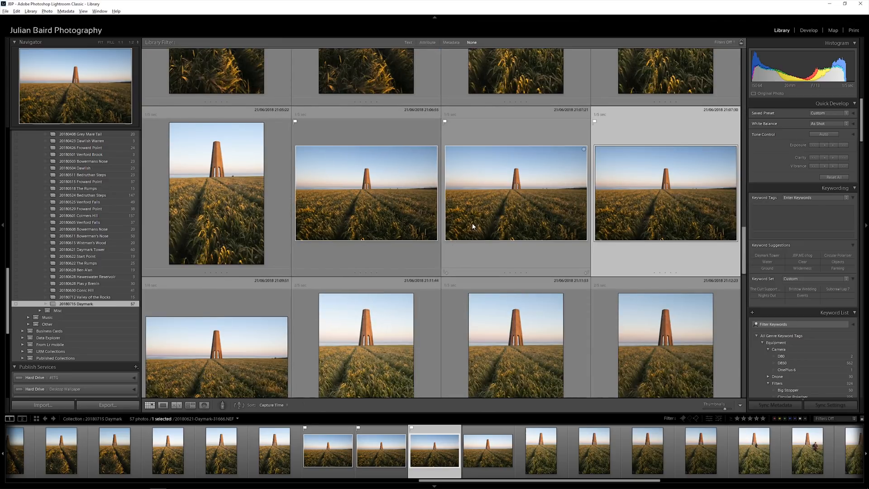
left_click(349, 135)
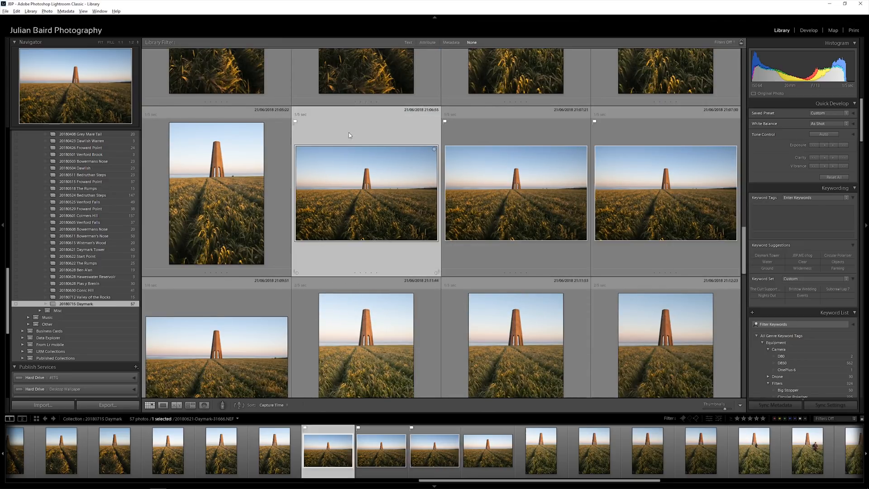
left_click(523, 145)
left_click(633, 151)
left_click(362, 149)
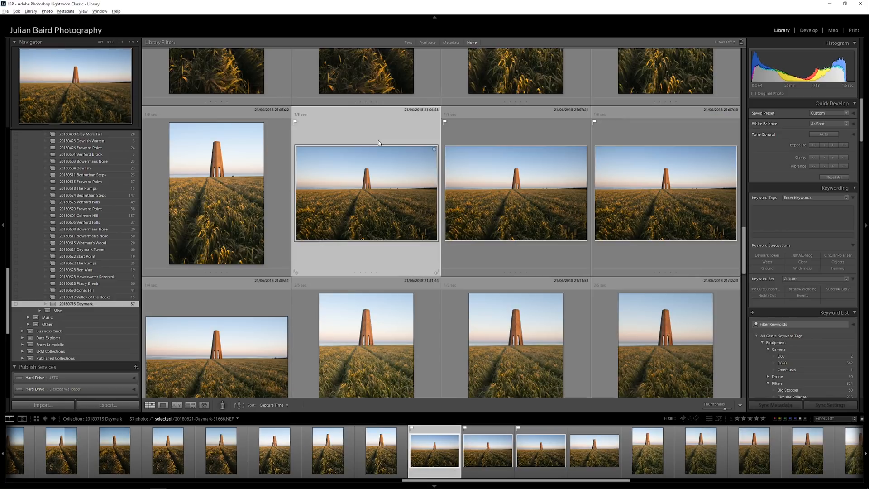
left_click(520, 149)
left_click(619, 140)
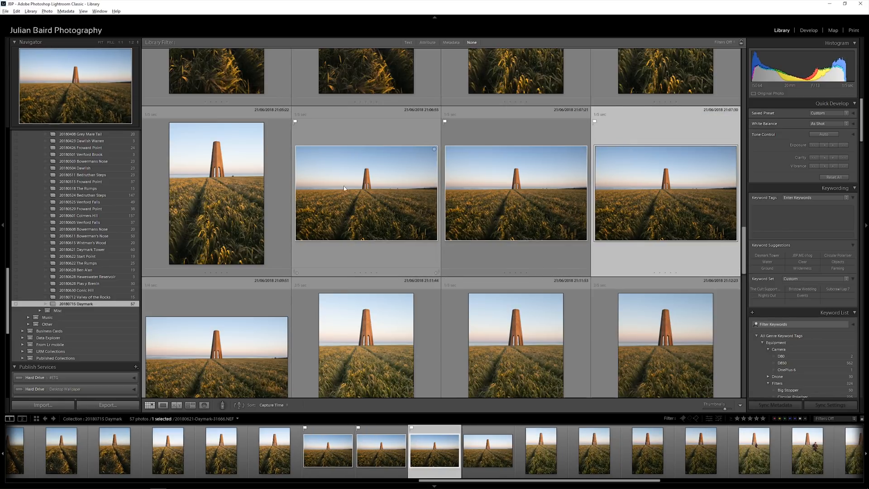
left_click(379, 136)
Label the flagged photo taken at 21:07:30 green and the two flagged photos before it yellow
left_click(610, 149)
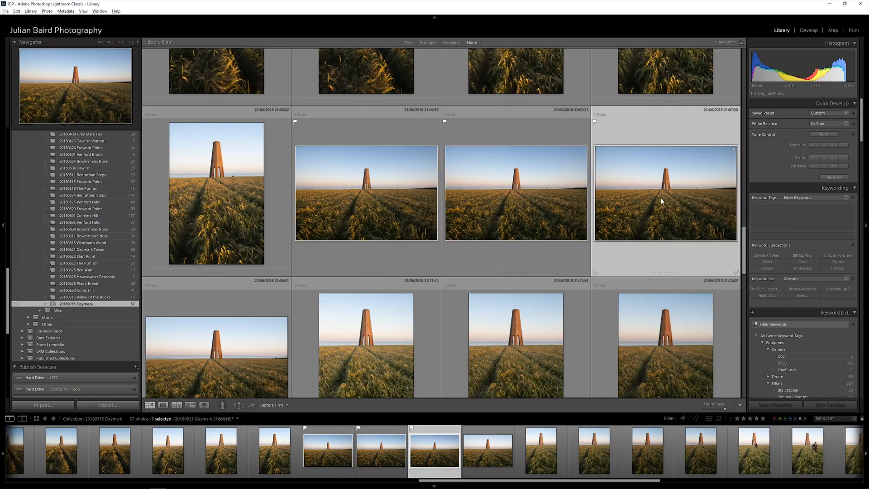
key("8")
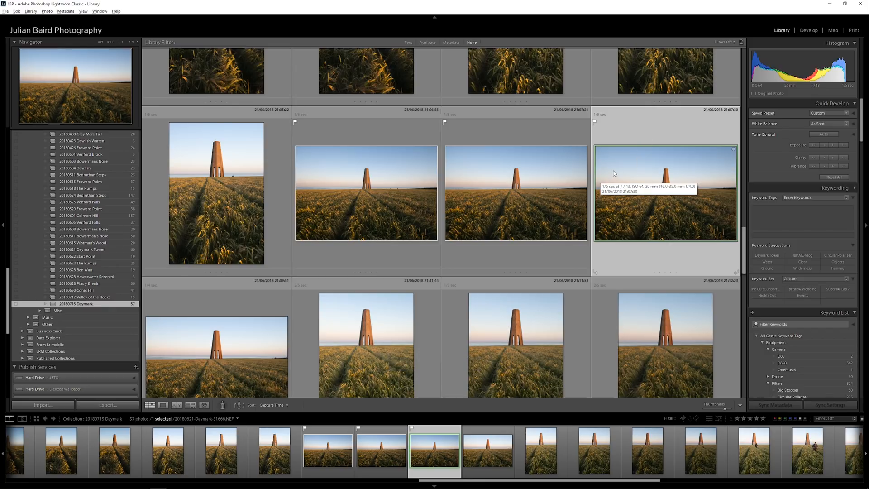
left_click(525, 139)
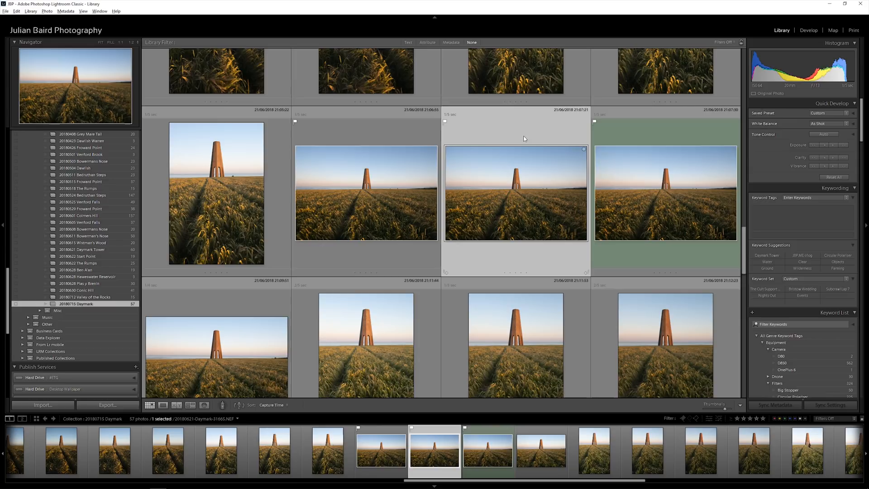
key("7")
key("Left")
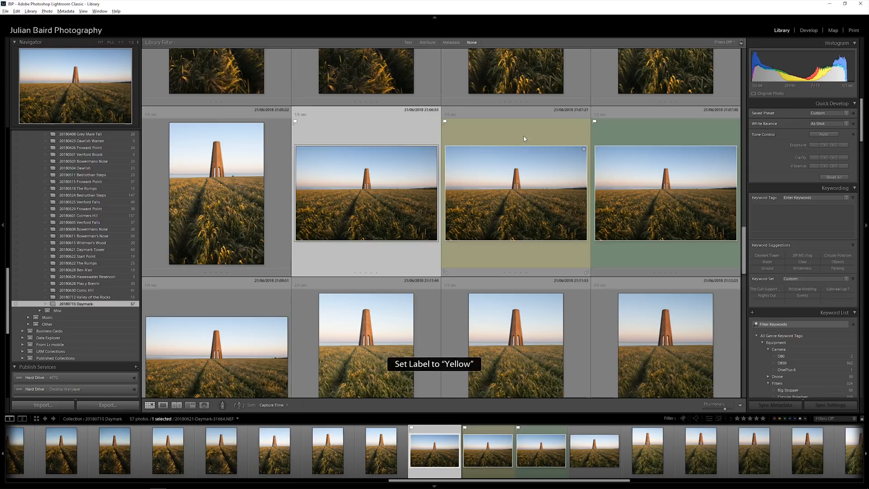
key("7")
key("Right")
key("Right")
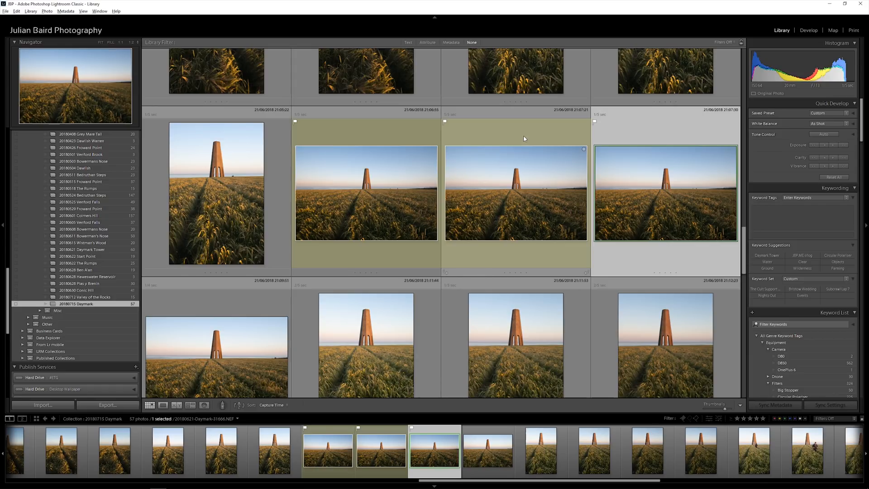
key("8")
key("Left")
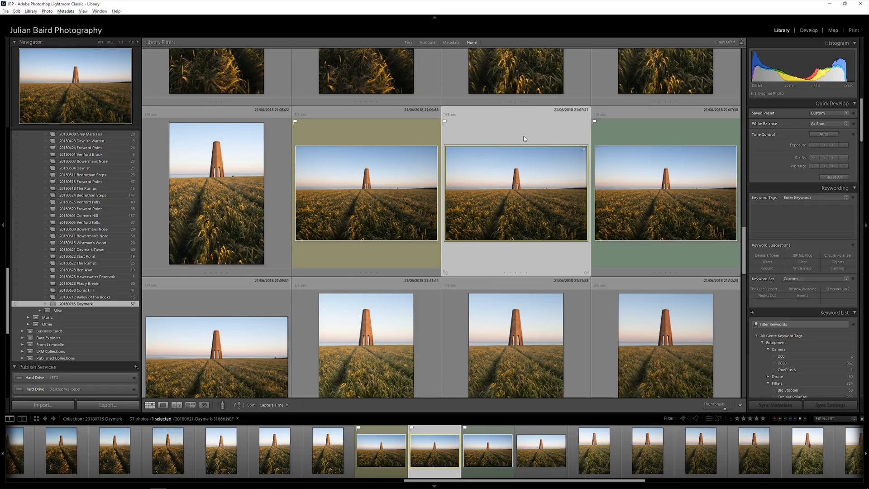
key("Left")
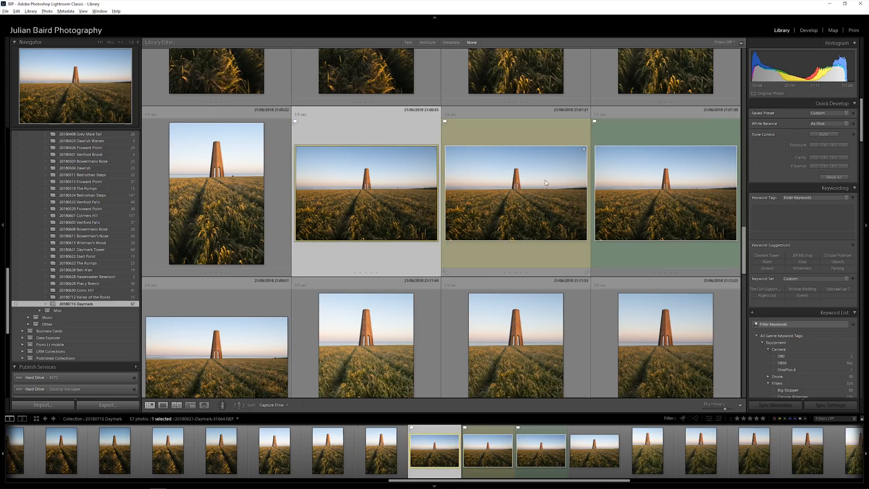
mouse_move(548, 187)
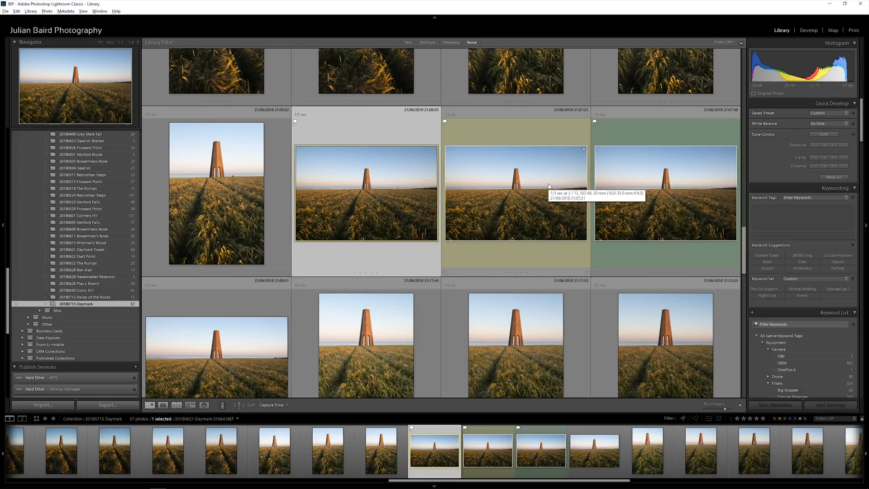
Shrink the grid thumbnails, filter the collection to flagged photos with a green label, and turn the filter off again
key("minus")
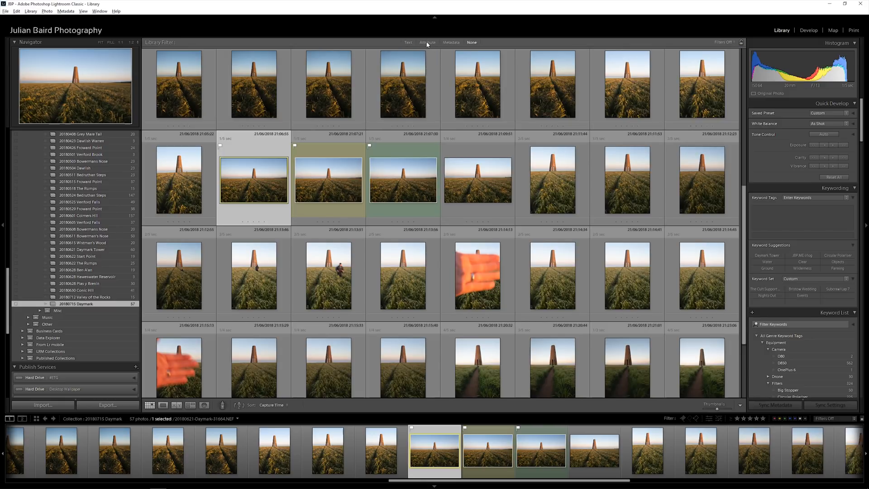
left_click(427, 43)
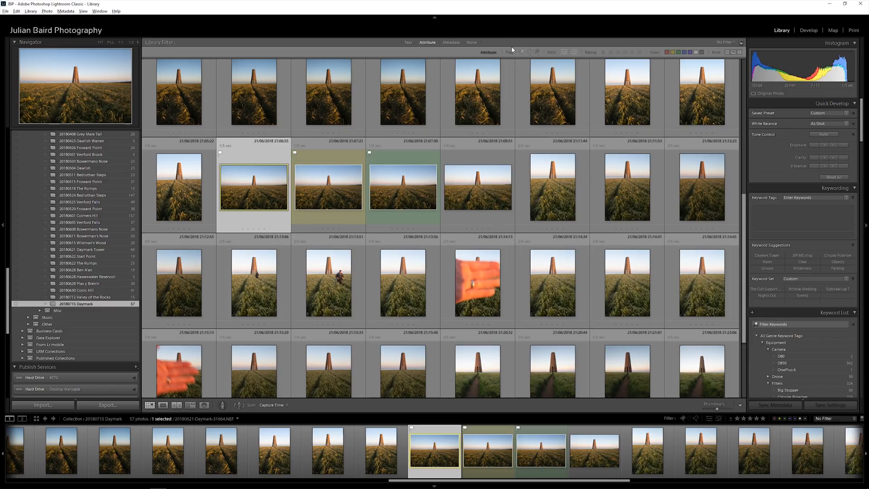
left_click(522, 51)
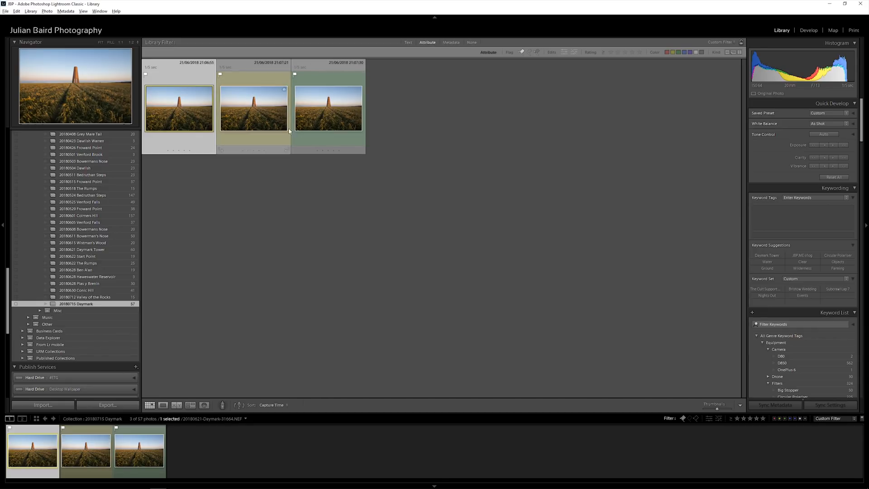
left_click(678, 52)
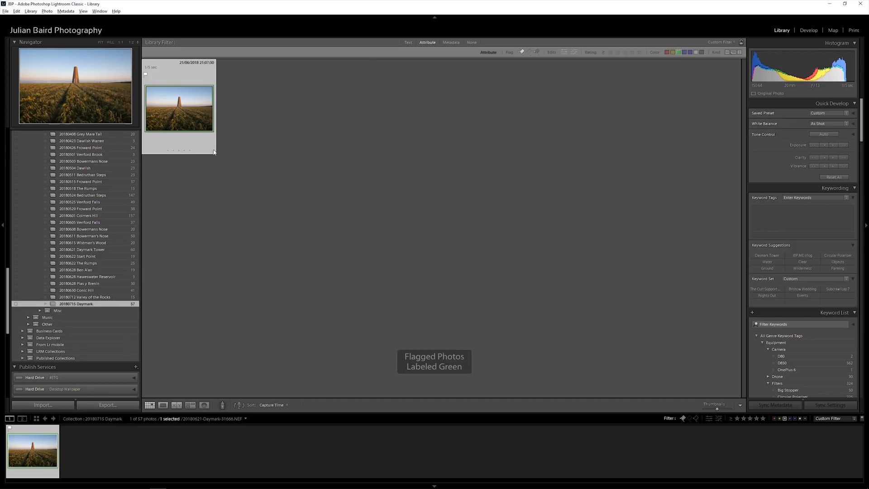
left_click(471, 42)
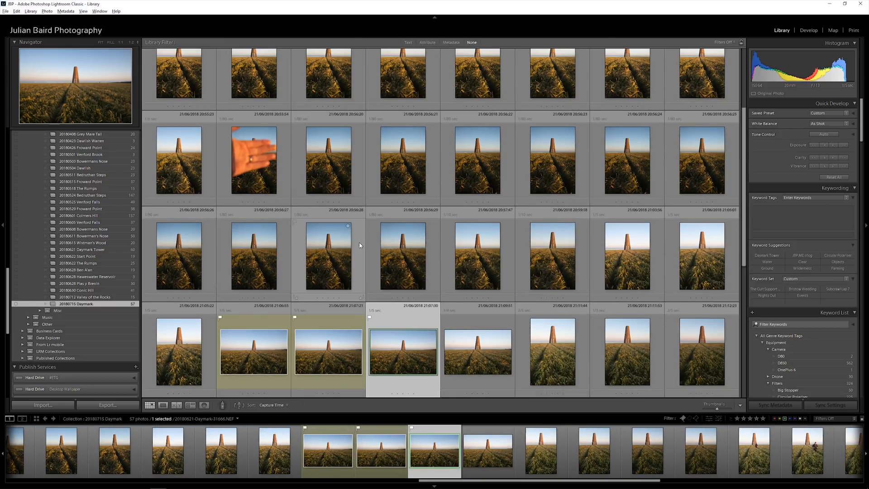
Give the three portrait tower shots between the two hand-marker photos a blue label
scroll(359, 241, "up", 2)
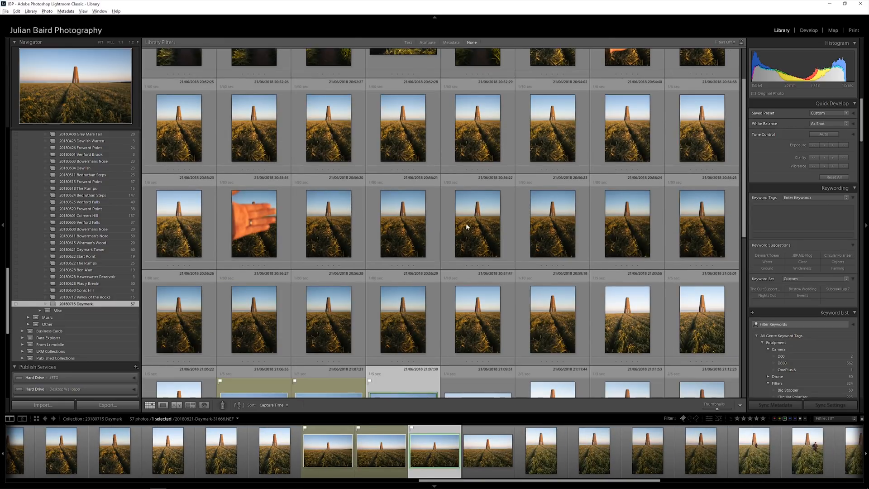
scroll(454, 248, "down", 5)
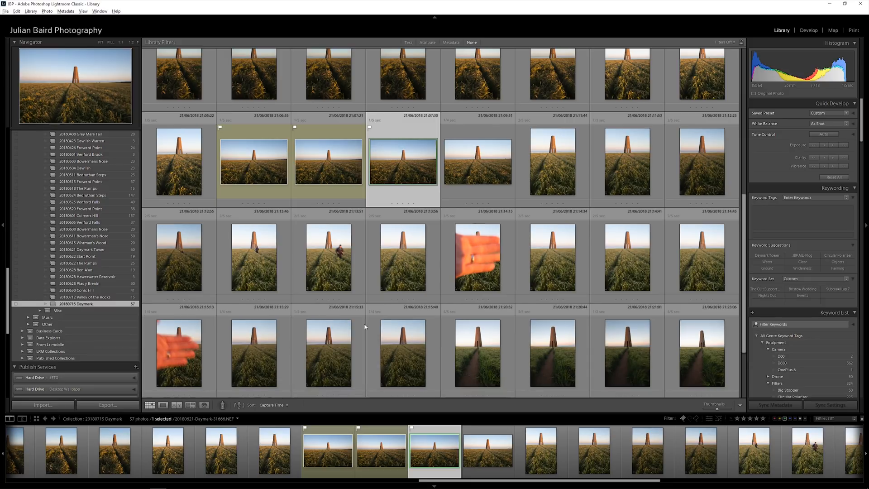
left_click(479, 254)
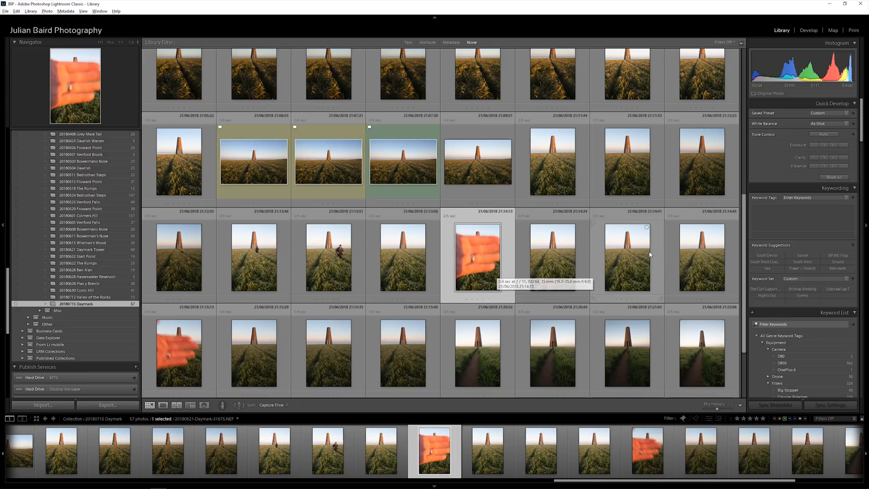
left_click(544, 271)
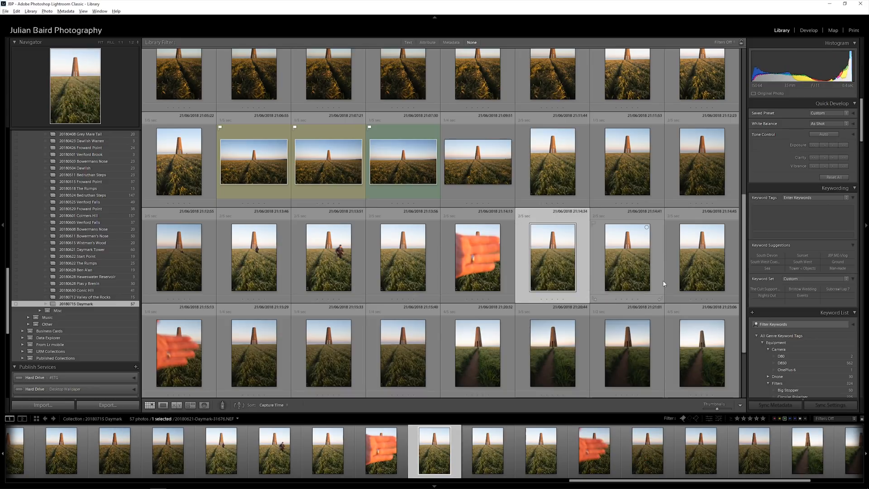
left_click(688, 271, "shift")
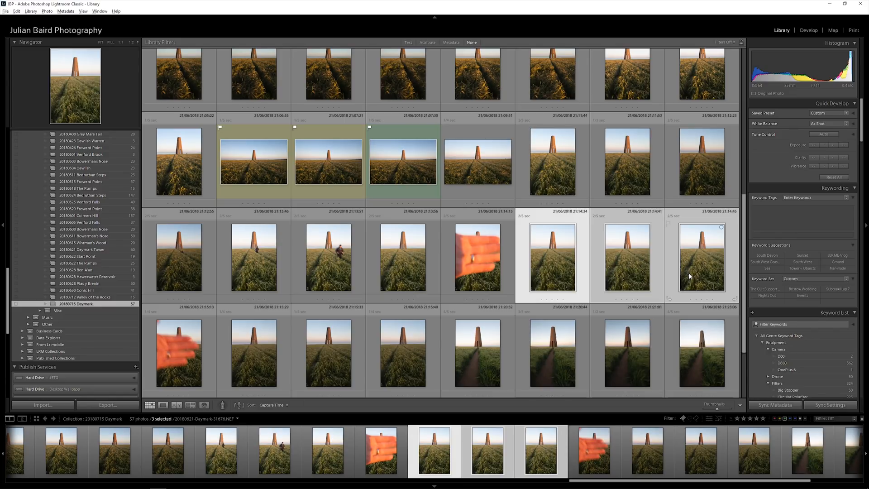
key("9")
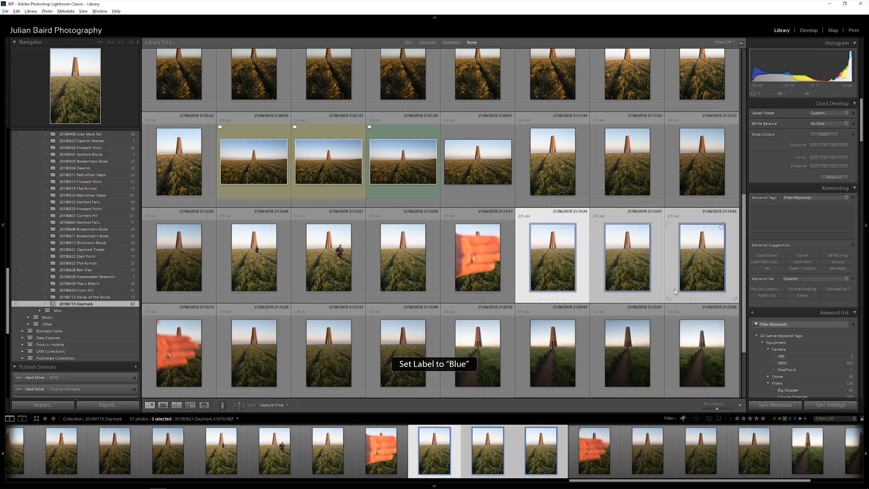
Group the three selected blue-labelled tower shots into a stack
right_click(564, 257)
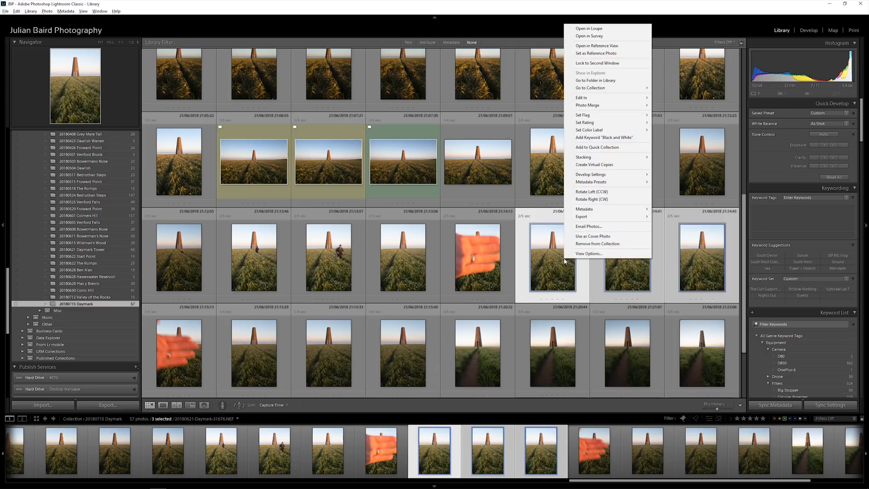
mouse_move(586, 157)
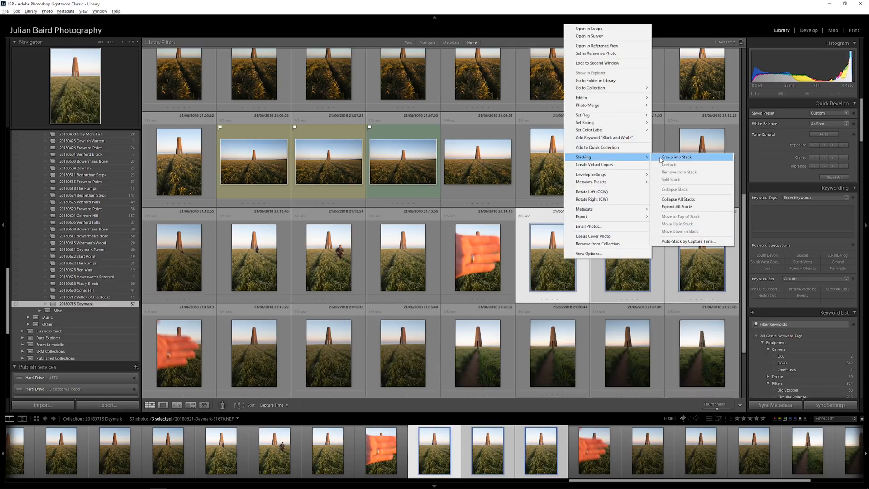
left_click(674, 159)
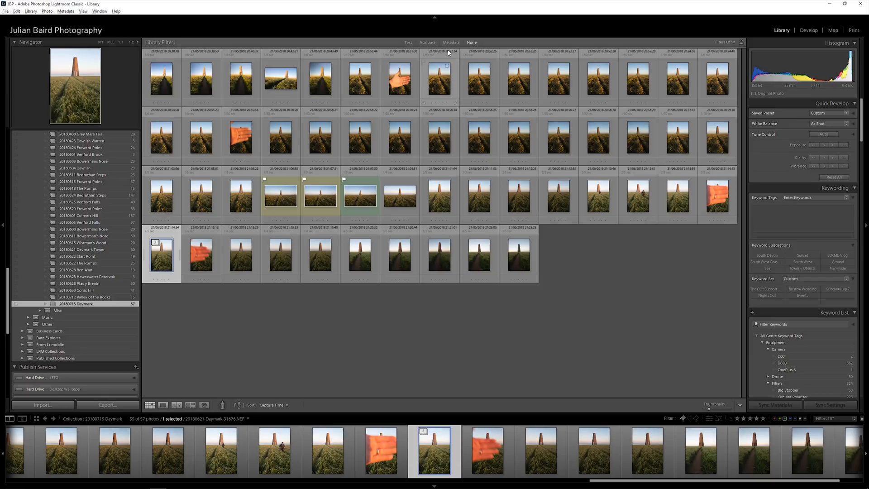
Filter the collection by attribute to all flagged photos, removing the green-label condition
left_click(429, 43)
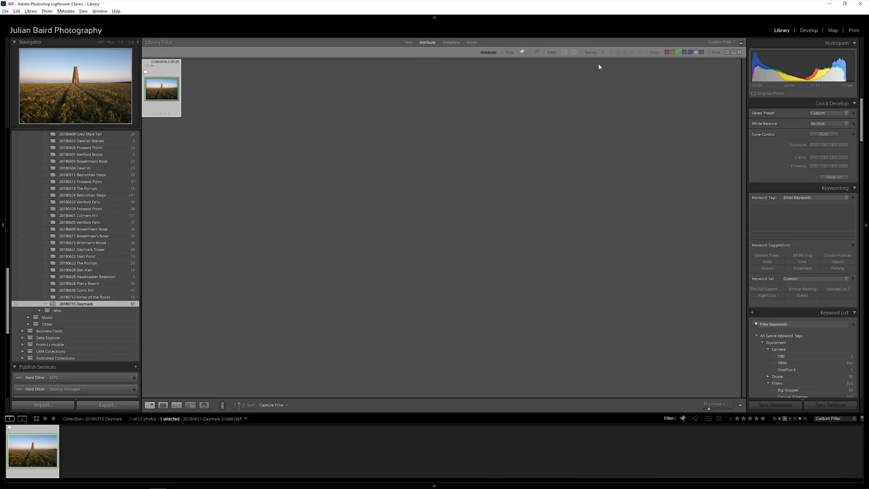
left_click(682, 54)
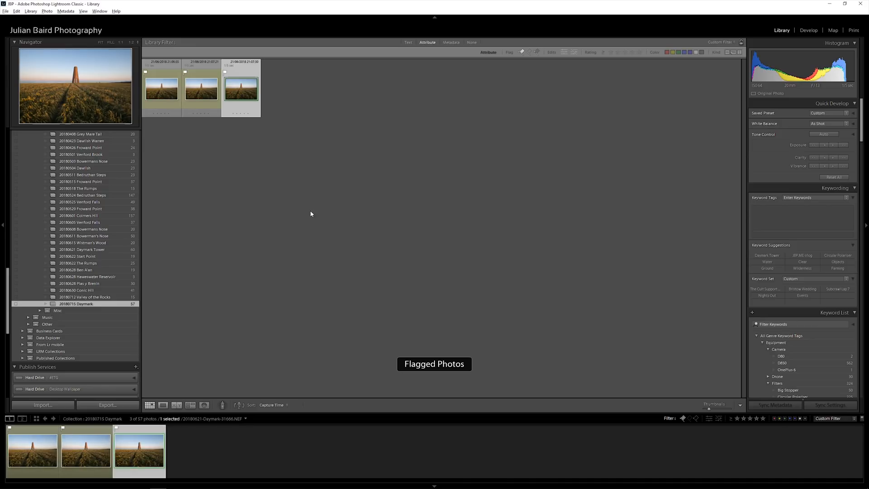
mouse_move(231, 81)
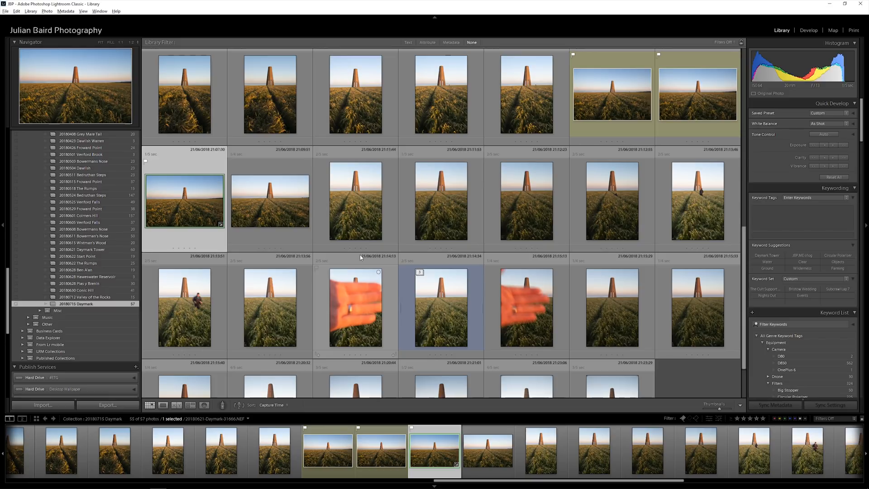
Open the green-labelled tower photo in single-image view and rate it three stars
double_click(179, 210)
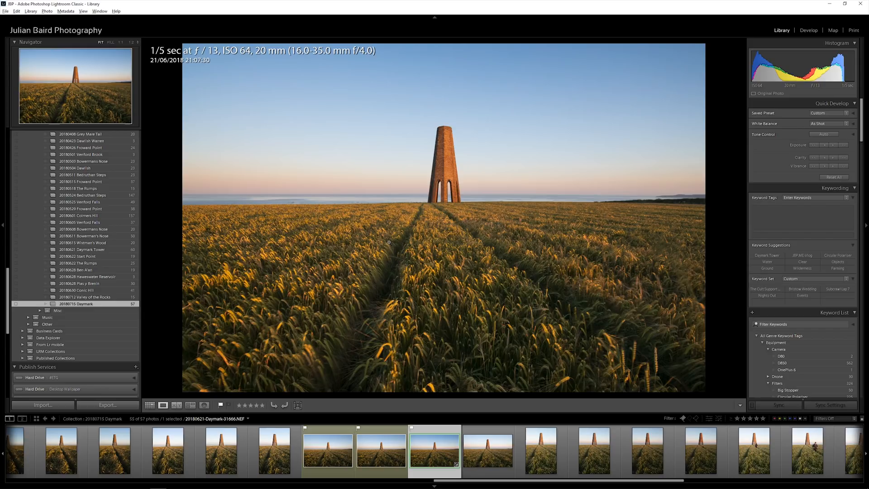
key("3")
Assign the D850 and Filters keywords to the photo and collapse the Equipment keyword group
scroll(853, 137, "down", 6)
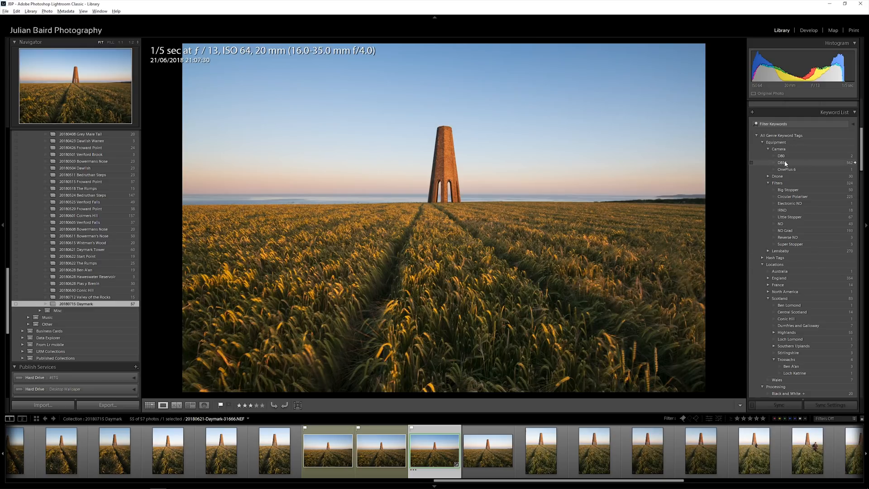
left_click(751, 162)
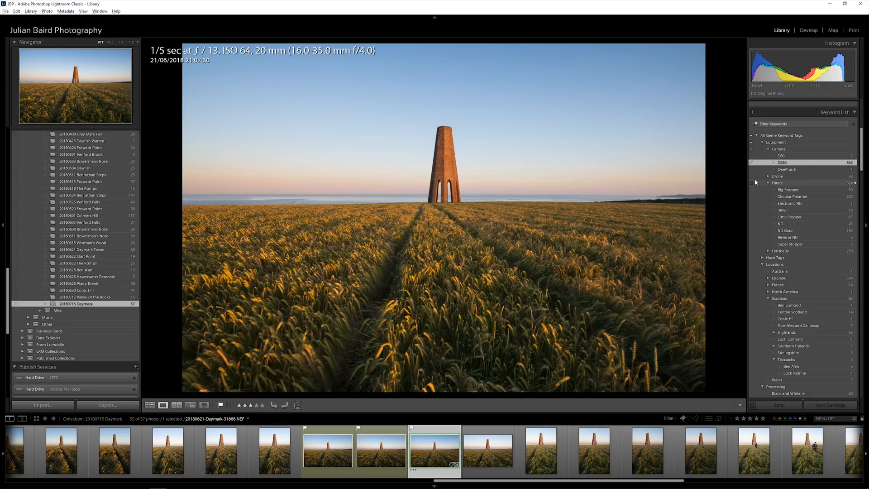
left_click(752, 183)
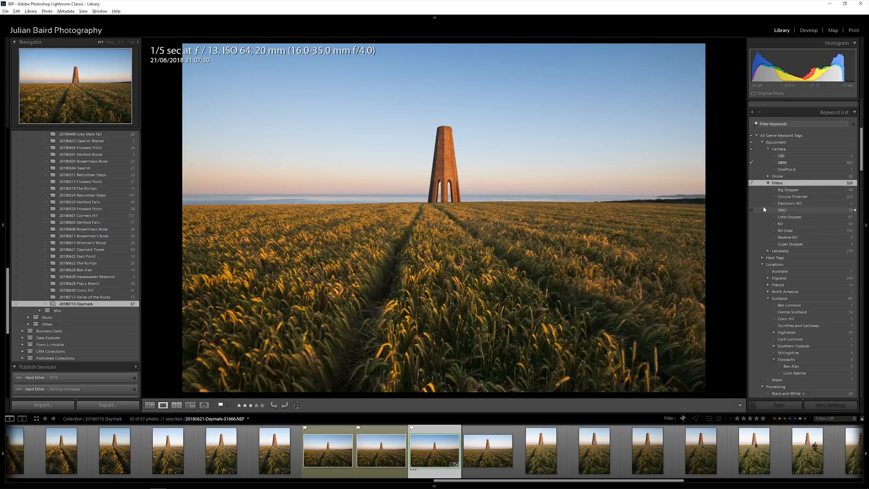
left_click(762, 142)
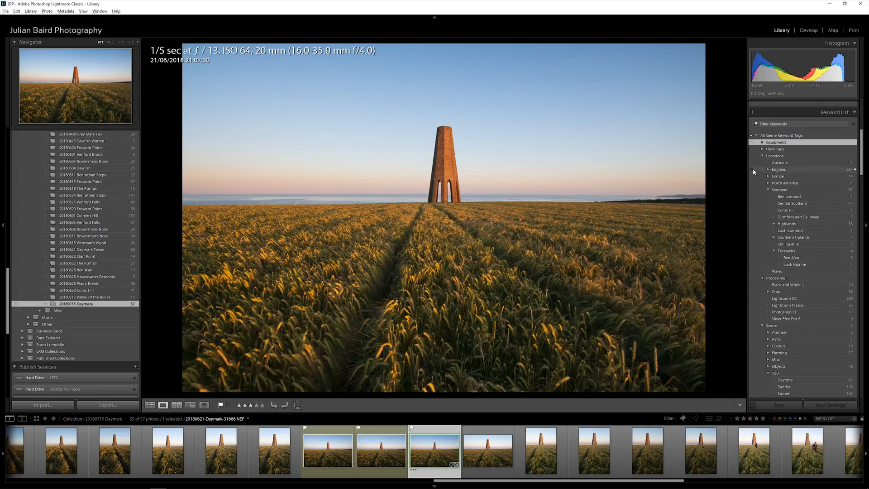
Assign the England, South West, South West Coast Path, Devon and Daymark Tower keywords to the photo and collapse the Locations group
left_click(751, 170)
left_click(768, 169)
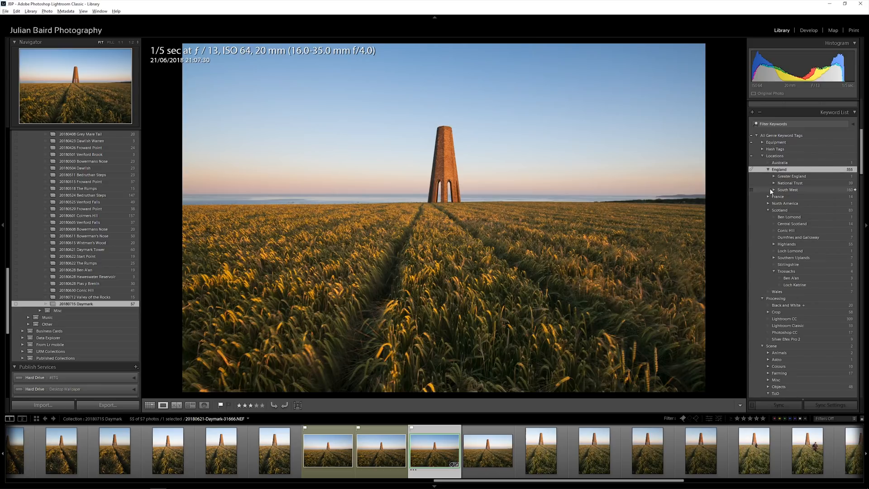
left_click(751, 190)
left_click(773, 189)
left_click(752, 231)
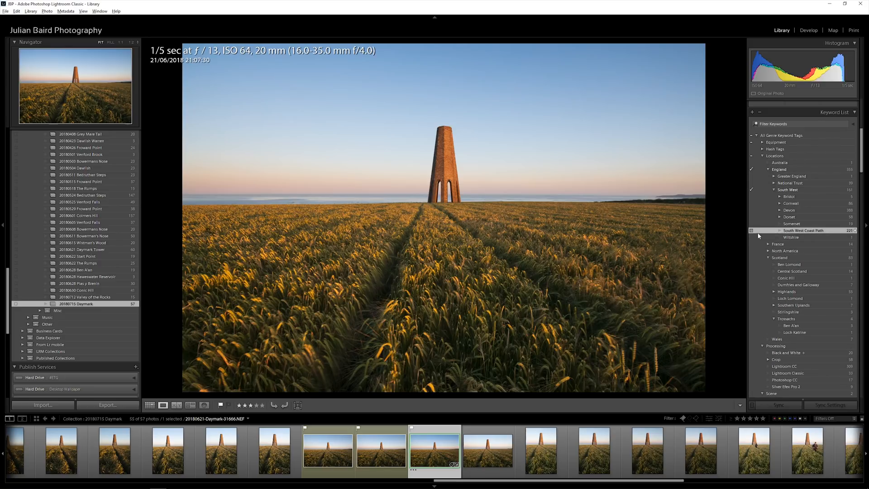
left_click(751, 210)
left_click(779, 210)
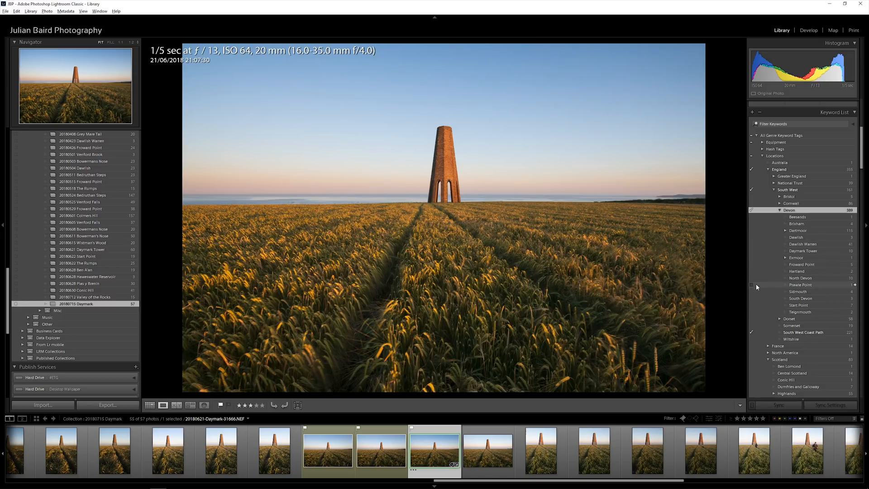
left_click(751, 251)
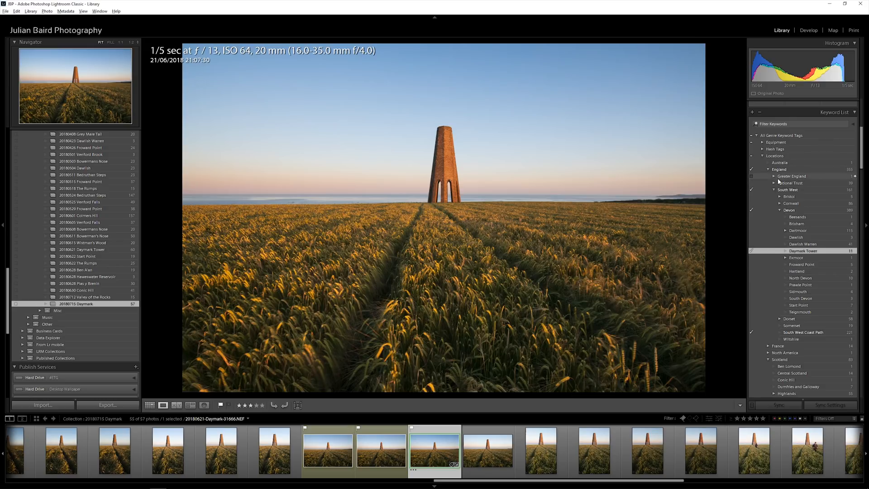
left_click(768, 169)
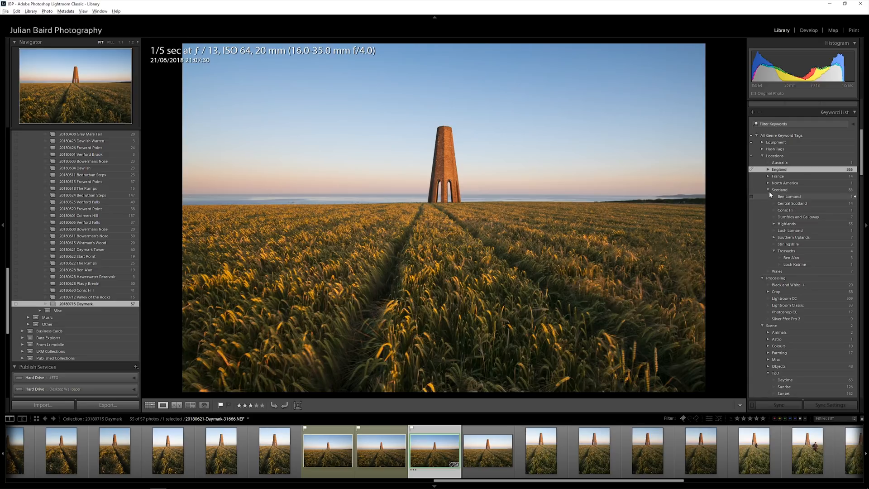
left_click(762, 156)
Collapse the Processing keyword group and assign the Farming, Agriculture and Crops scene keywords to the photo
left_click(762, 163)
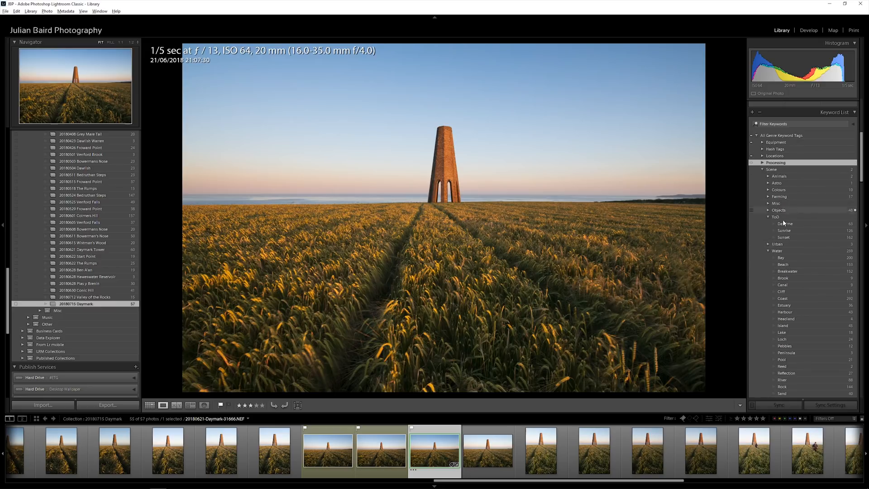
left_click(768, 197)
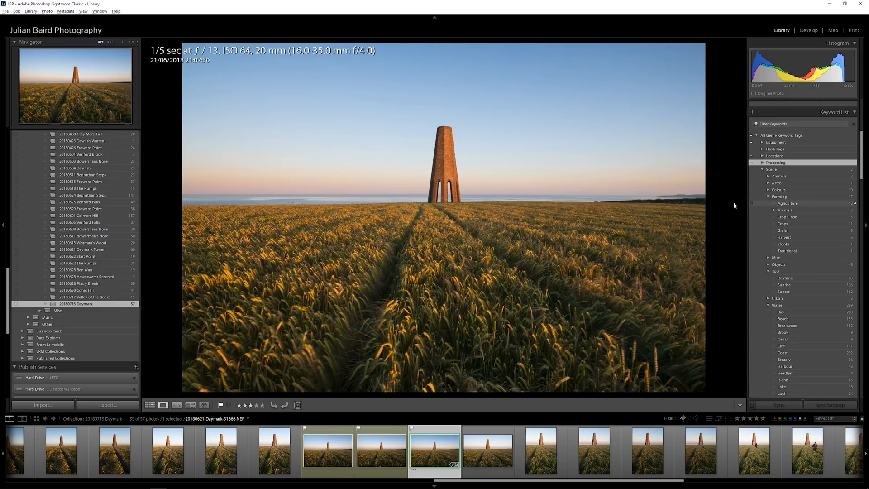
left_click(751, 196)
left_click(751, 203)
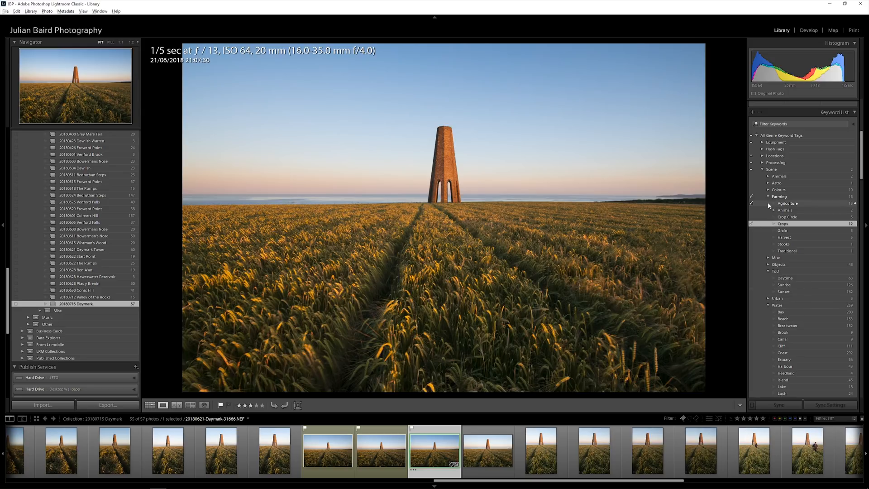
left_click(768, 197)
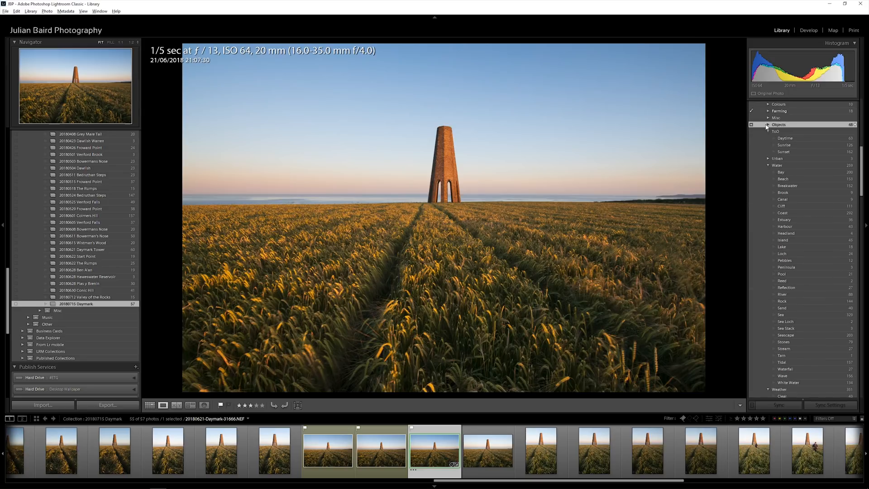
Assign the Sunset, Weather, Wilderness, Field, Grass, Ground and Outdoor scene keywords to the photo and collapse the Wilderness group
left_click(751, 151)
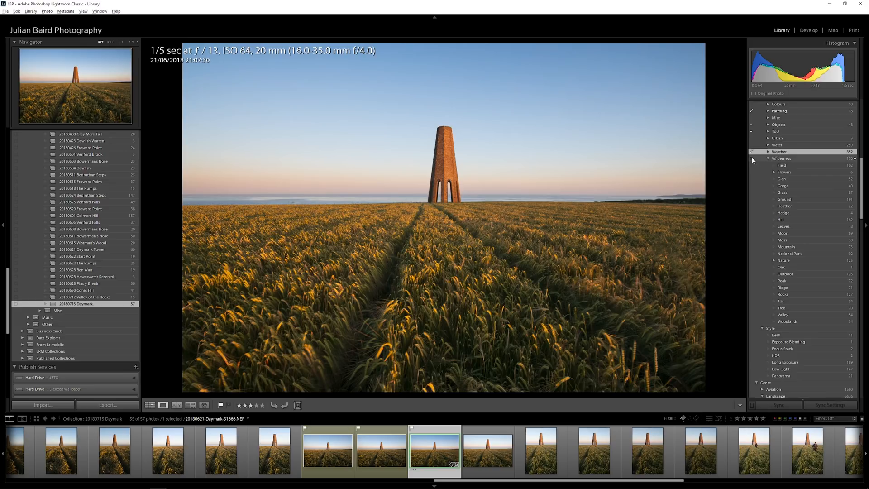
left_click(751, 158)
left_click(751, 166)
left_click(750, 192)
left_click(750, 200)
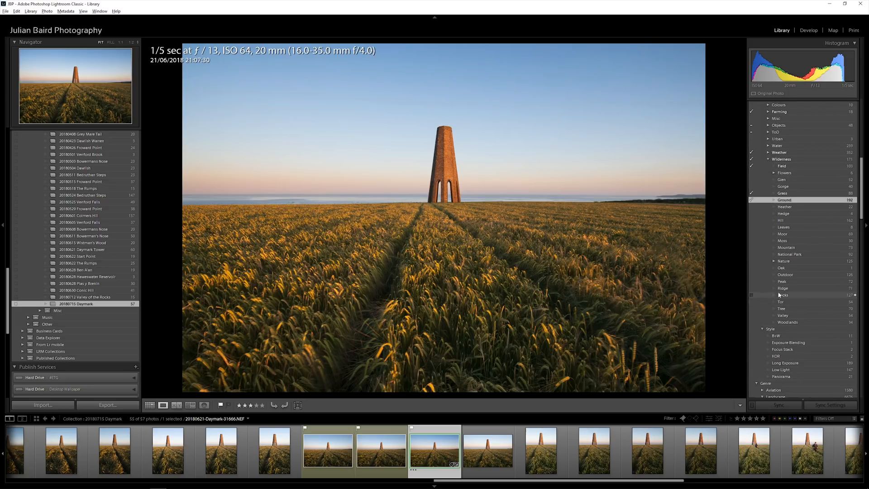
left_click(751, 274)
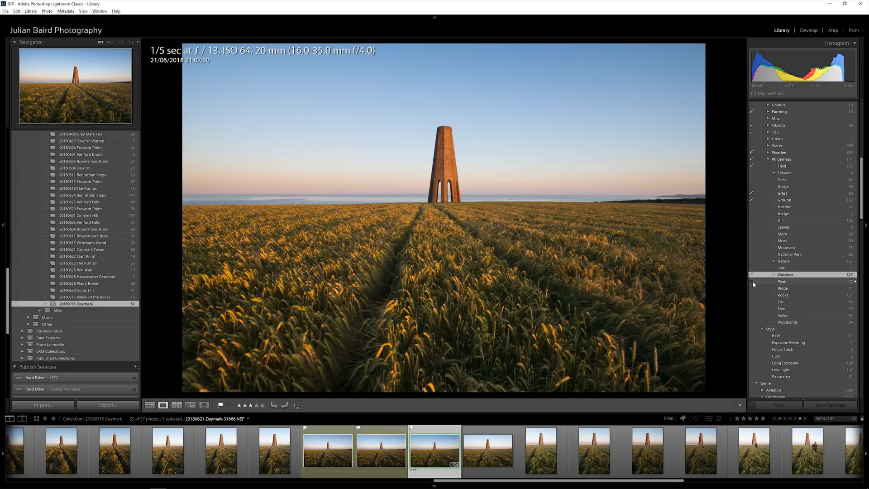
left_click(767, 158)
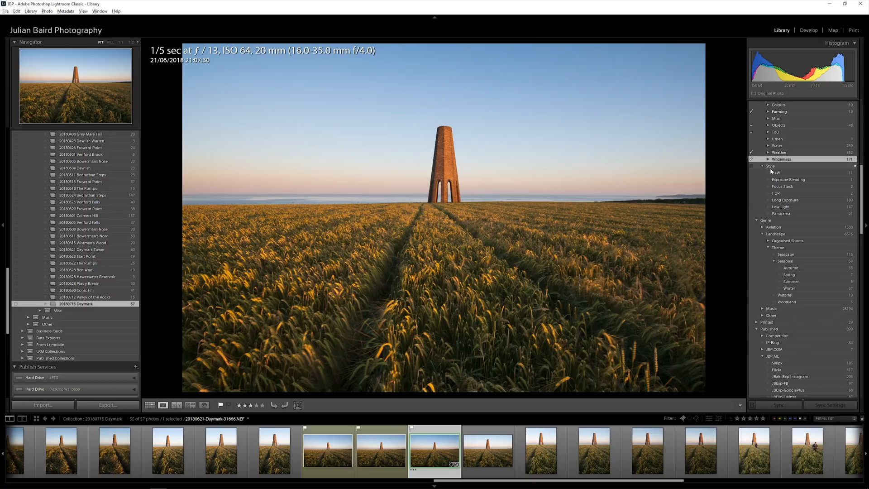
Examine the synonyms and export options of the ND filter keyword, leaving the tag unedited, and collapse the Equipment group
scroll(786, 218, "up", 3)
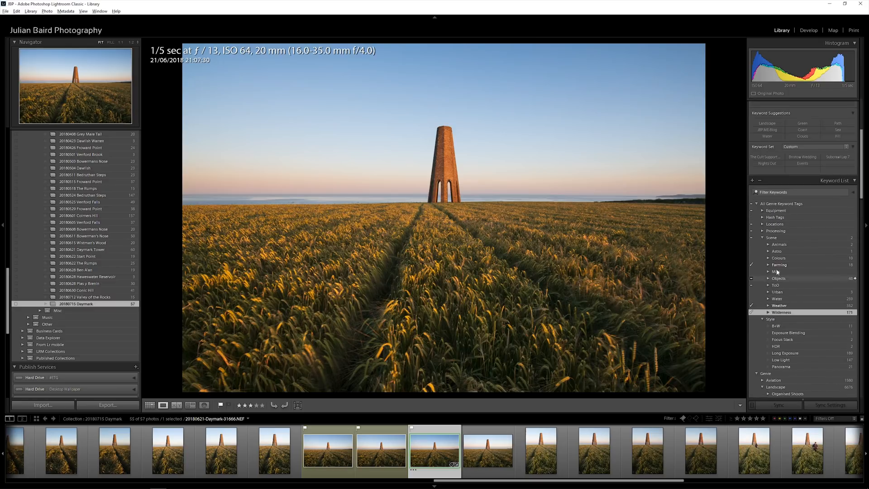
left_click(761, 211)
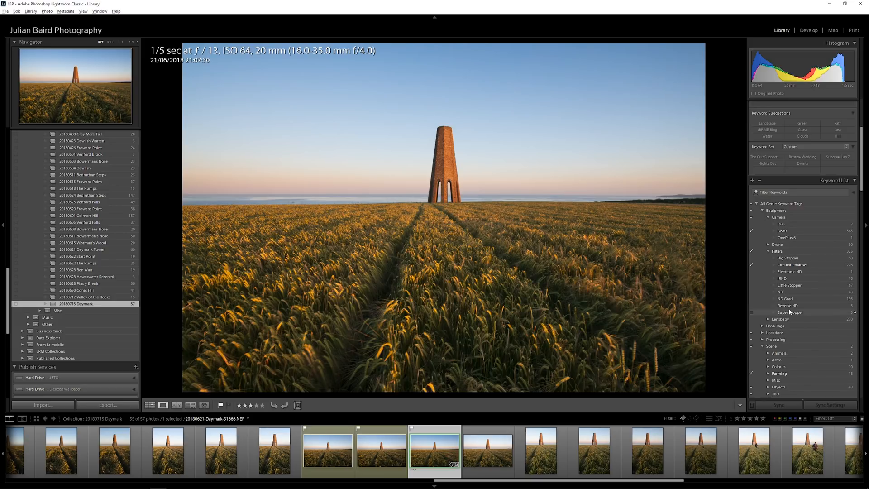
right_click(781, 292)
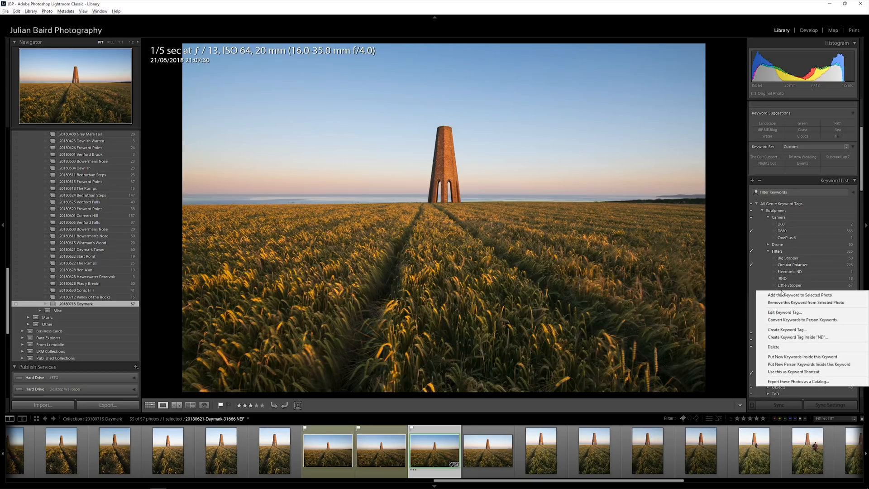
left_click(791, 314)
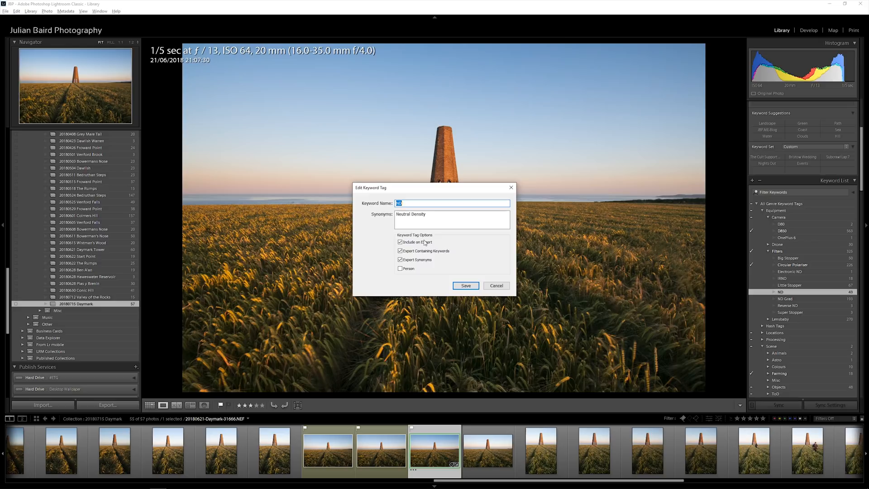
key("Tab")
key("shift+Tab")
left_click(497, 286)
left_click(762, 211)
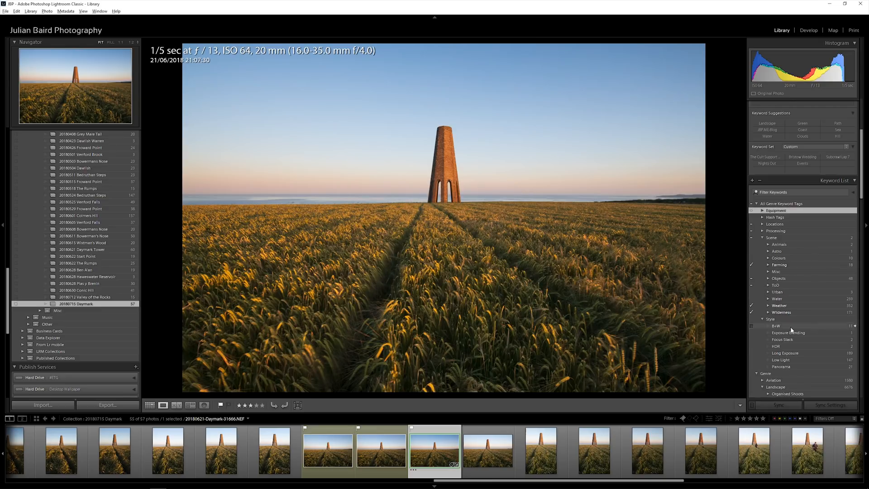
Assign the Landscape, Seasonal and Spring genre keywords to the photo and collapse the Scene keyword group
scroll(791, 330, "down", 5)
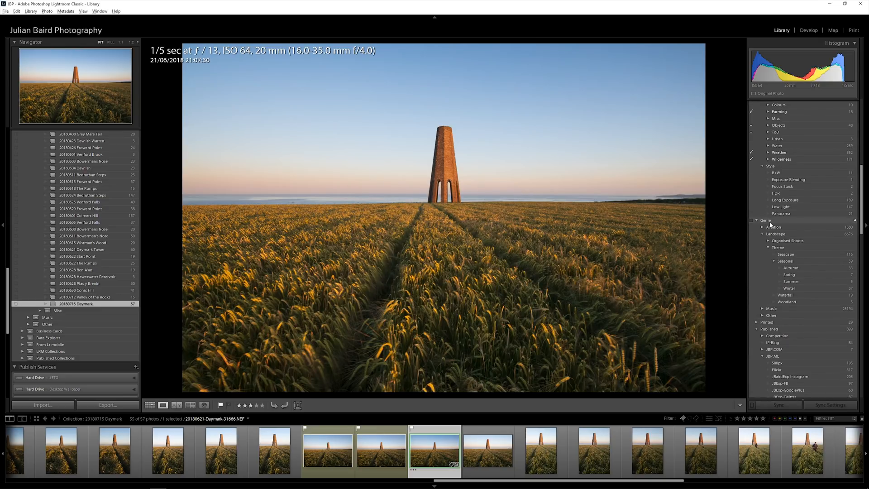
left_click(751, 234)
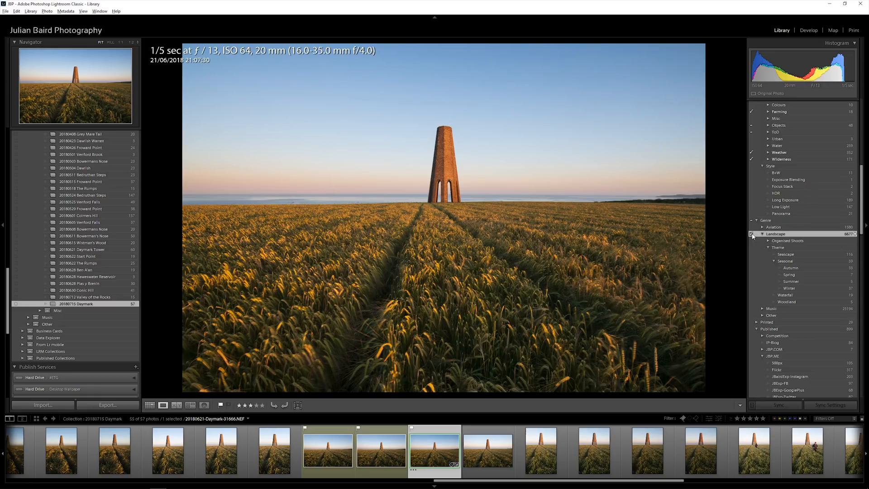
left_click(751, 261)
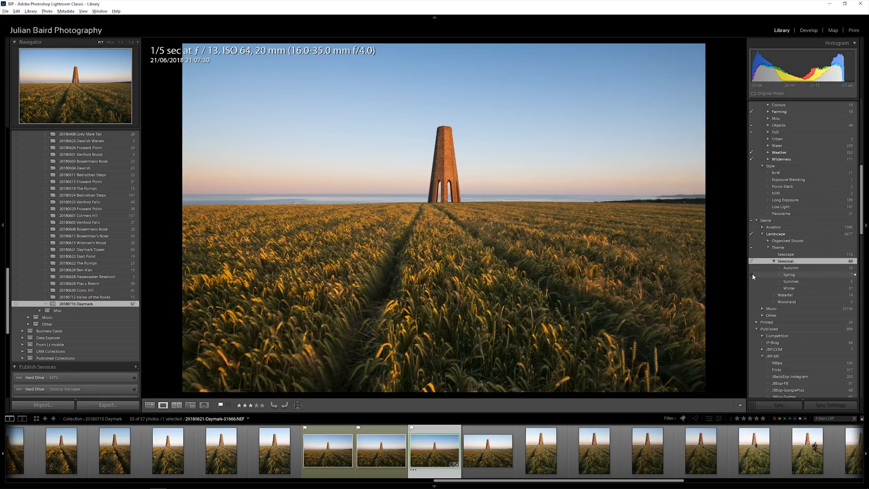
left_click(751, 275)
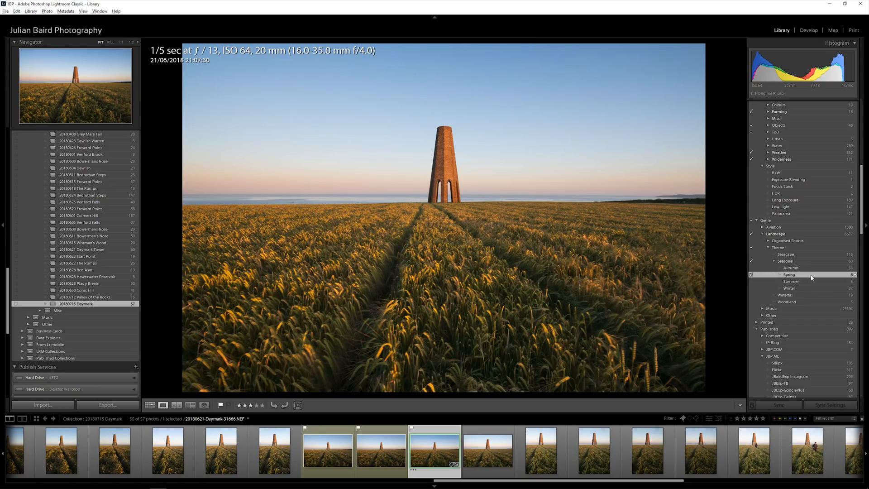
scroll(808, 247, "up", 5)
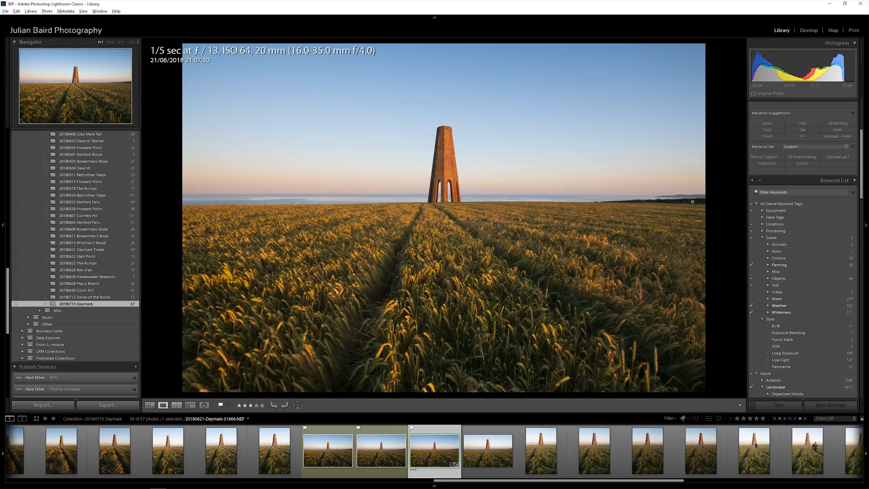
left_click(762, 237)
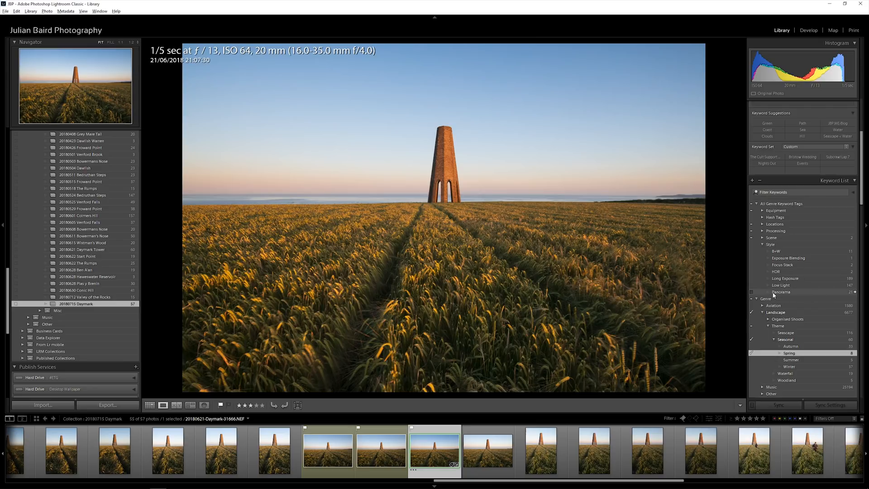
Geotag the selected tower photo on the map, placing it in the field just north of the Daymark tower
left_click(828, 31)
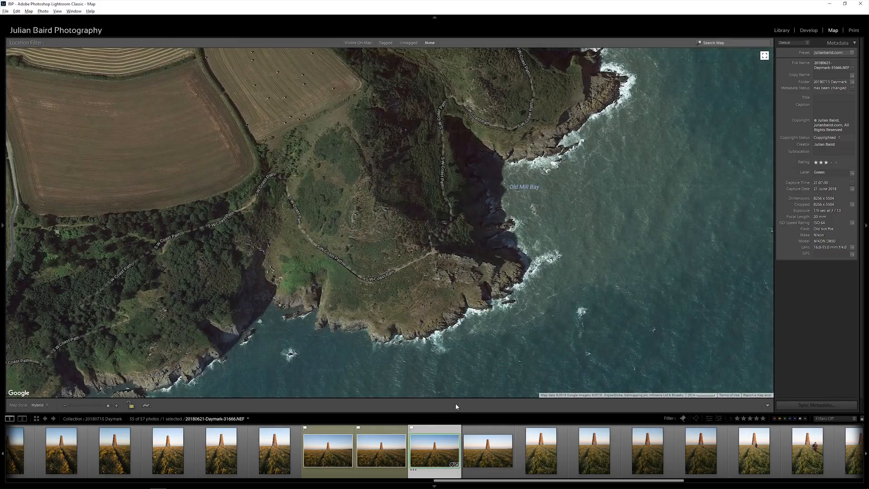
scroll(468, 249, "down", 3)
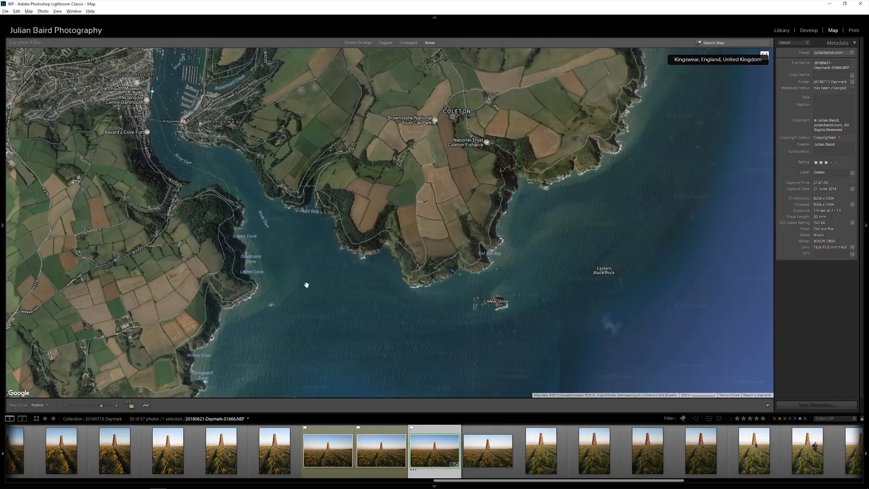
scroll(416, 183, "up", 4)
left_click_drag(442, 153, 436, 264)
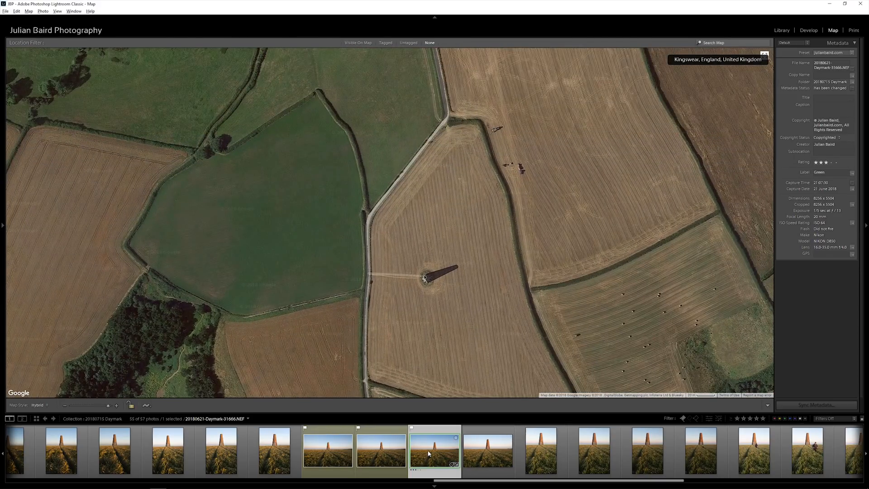
mouse_move(462, 186)
left_mouse_down()
mouse_move(455, 195)
mouse_move(440, 177)
mouse_move(412, 193)
mouse_move(409, 211)
left_mouse_up()
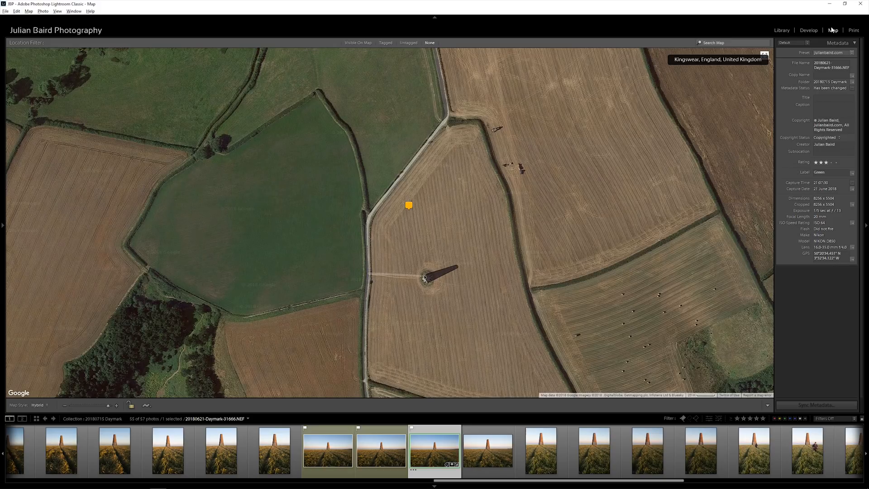
Return to the Library module and set the photo's title metadata to "Sunset at Daymark"
left_click(786, 30)
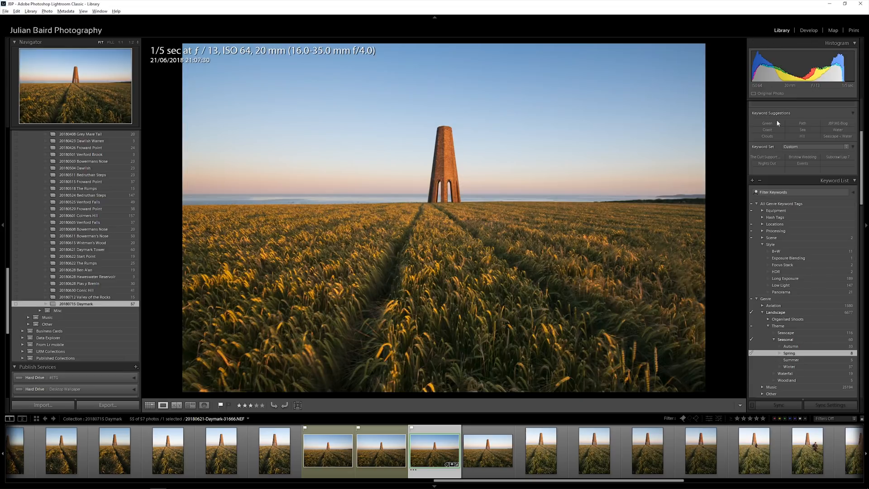
scroll(795, 254, "down", 10)
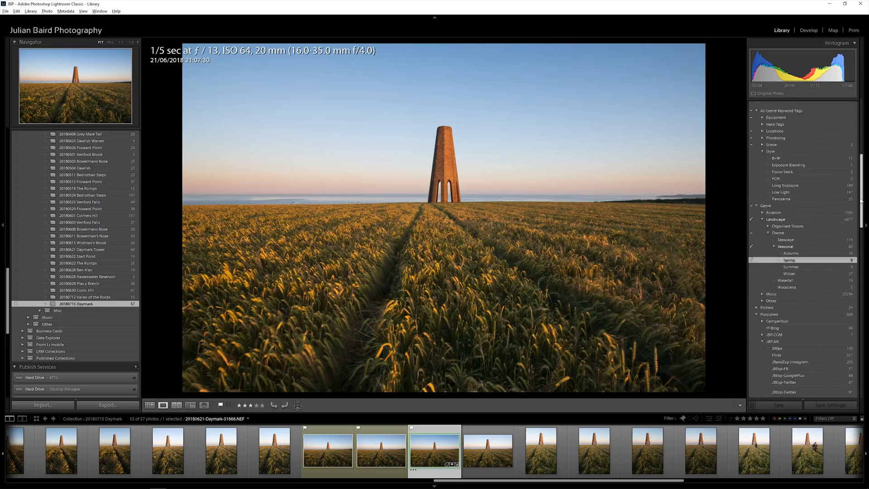
left_click(796, 253)
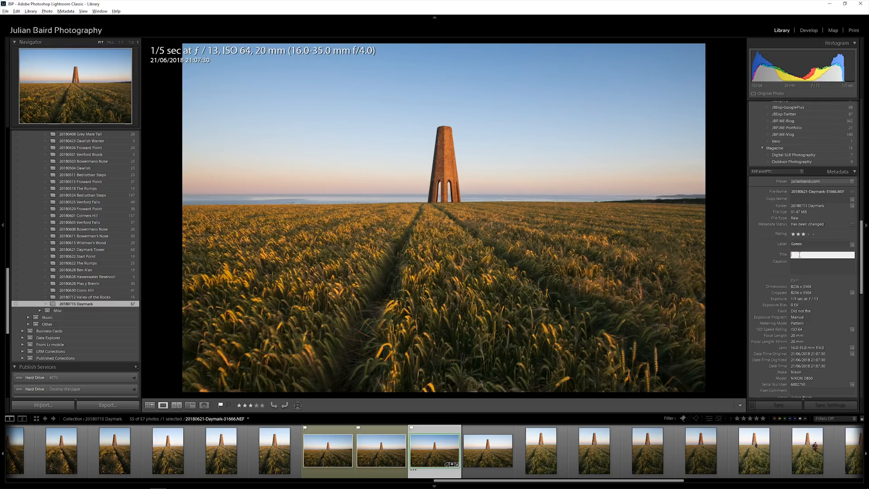
type("Sunset at Daymark")
key("Return")
Rename the photo file with the custom name "Sunset at Daymark", reusing the title text
key("ctrl+c")
left_click(721, 310)
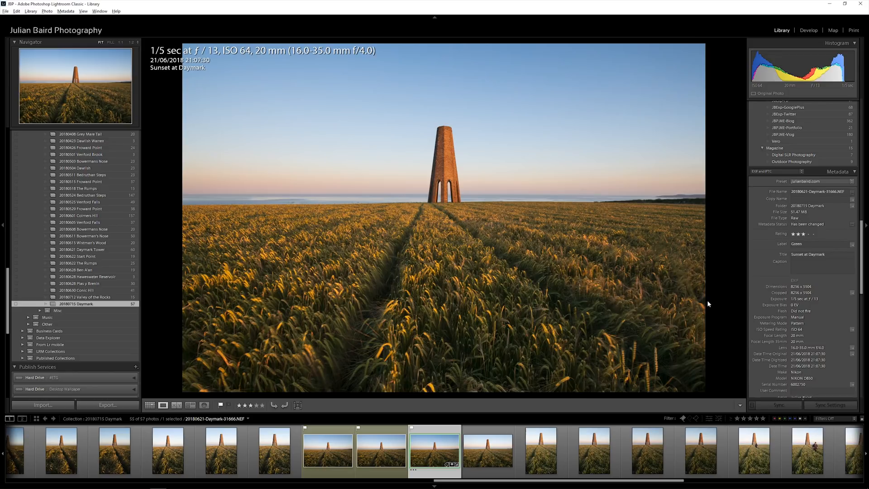
key("F2")
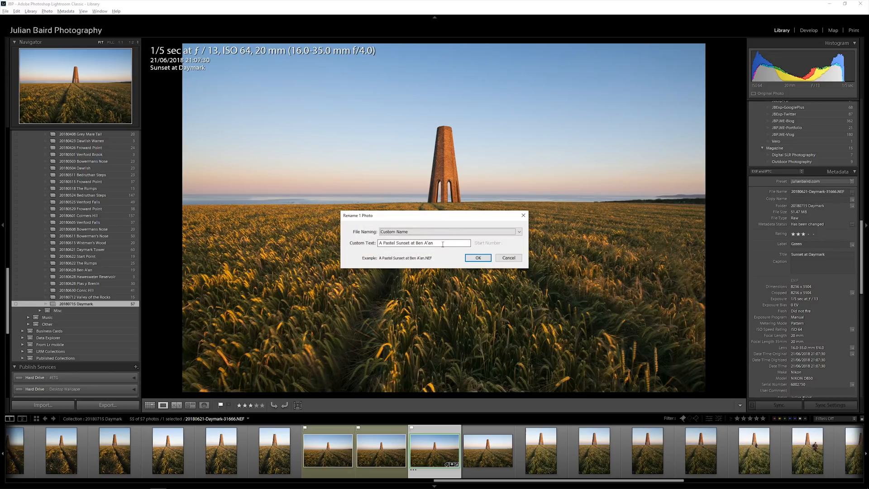
left_click_drag(443, 244, 311, 238)
key("ctrl+v")
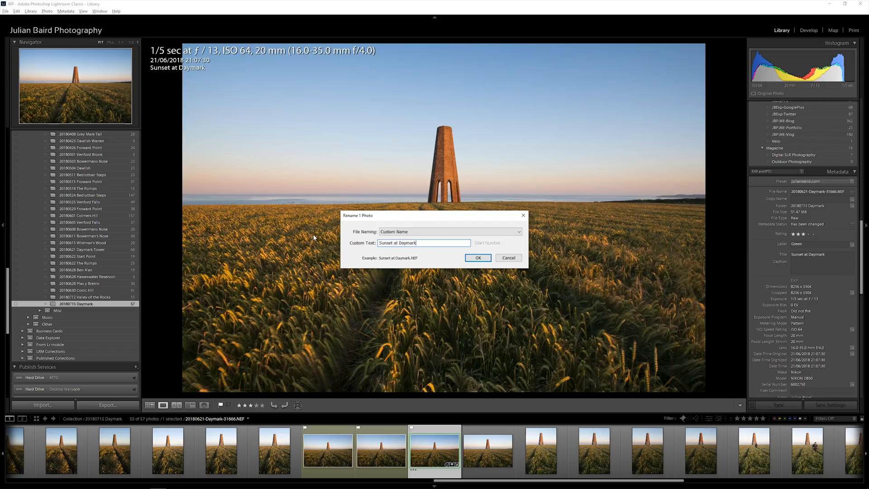
left_click(478, 258)
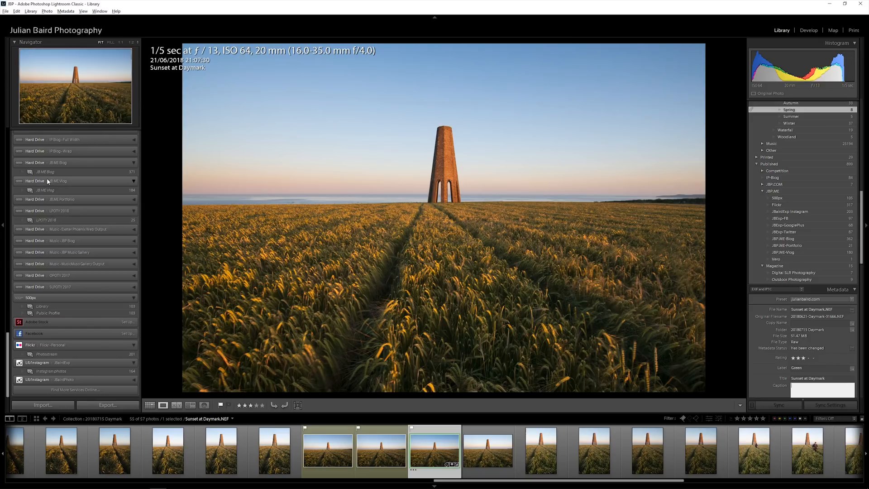
scroll(51, 230, "up", 3)
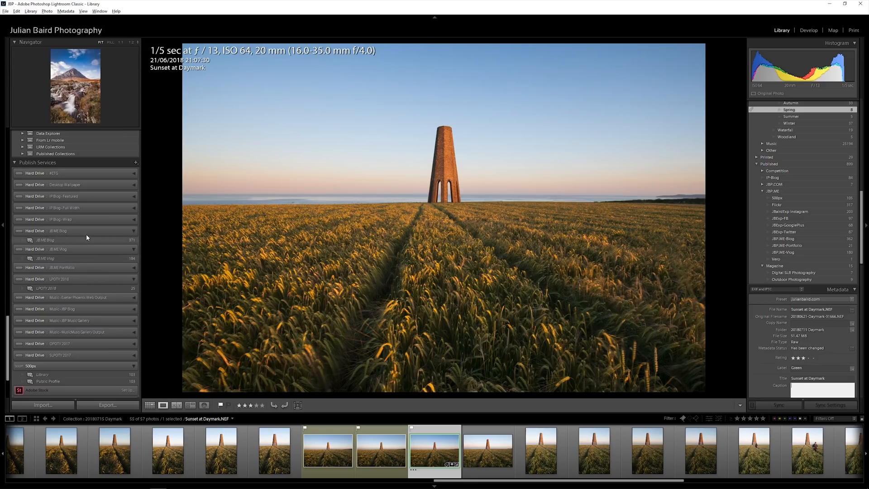
scroll(64, 275, "down", 3)
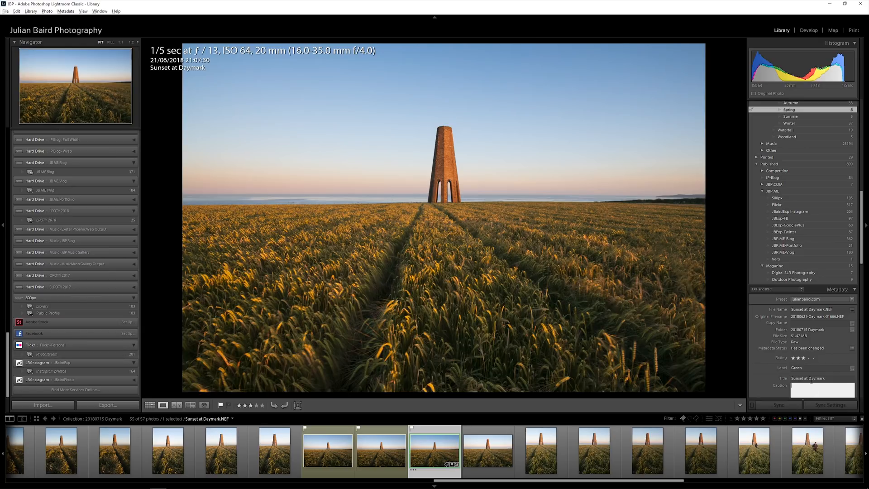
left_click_drag(863, 256, 864, 390)
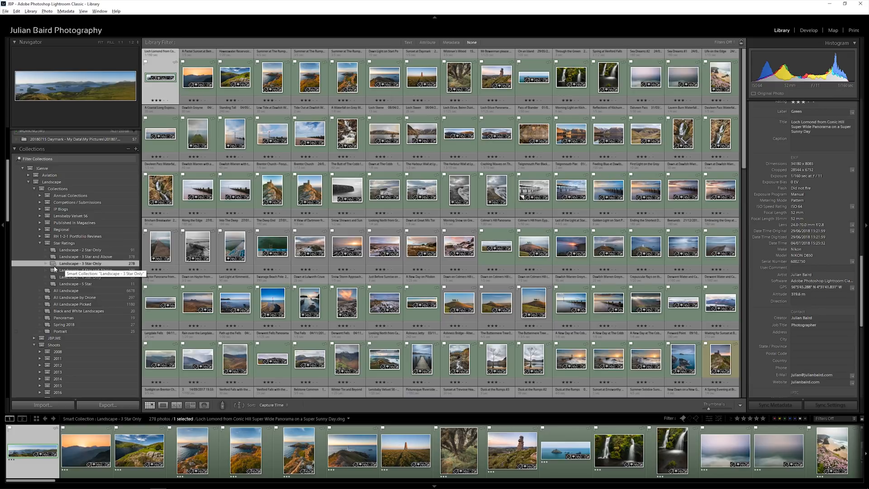
Add all photos from the Landscape - 3 Star Only smart collection to the Landscape - All 3 Star Rated collection in LRM Collections
scroll(61, 265, "down", 10)
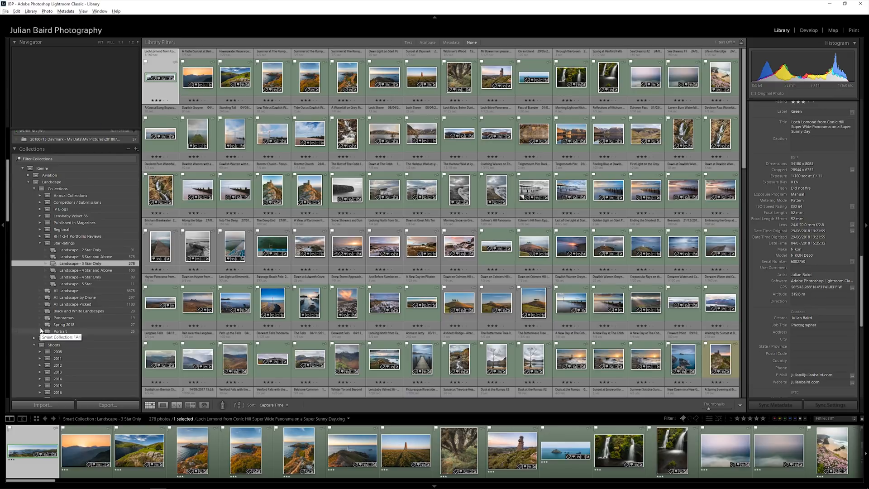
scroll(40, 332, "down", 5)
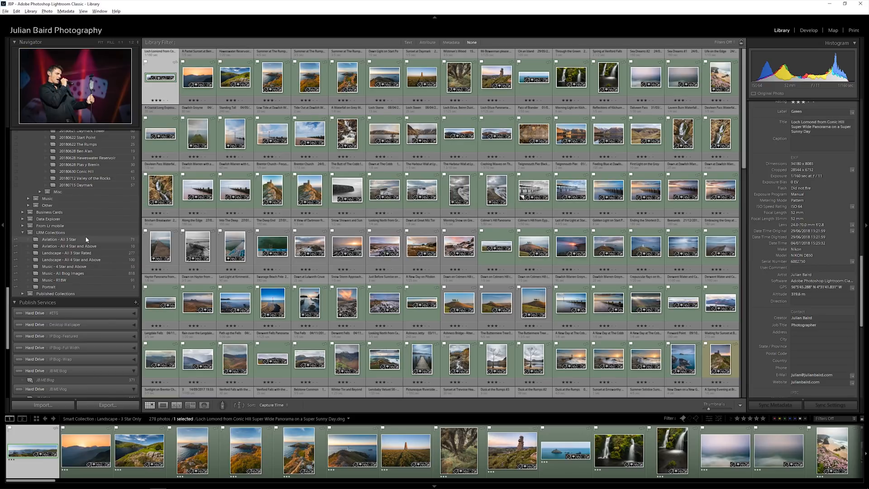
scroll(87, 240, "up", 3)
scroll(87, 240, "up", 10)
scroll(86, 239, "up", 5)
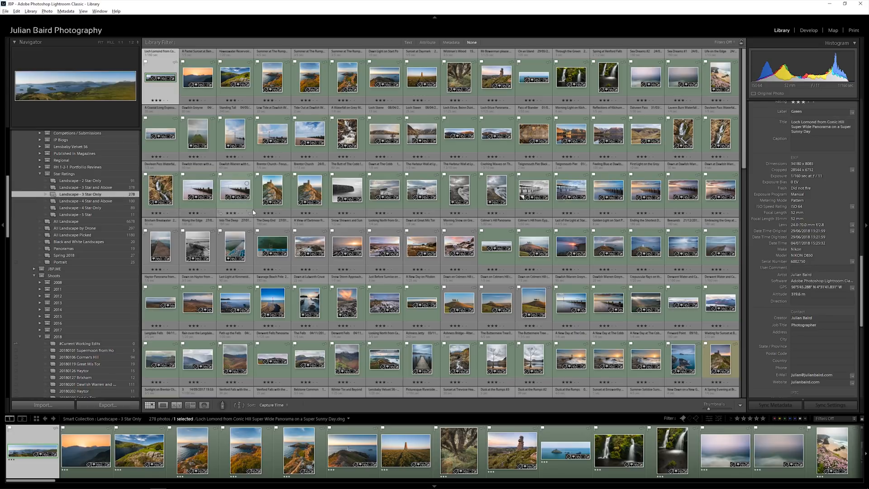
key("ctrl+a")
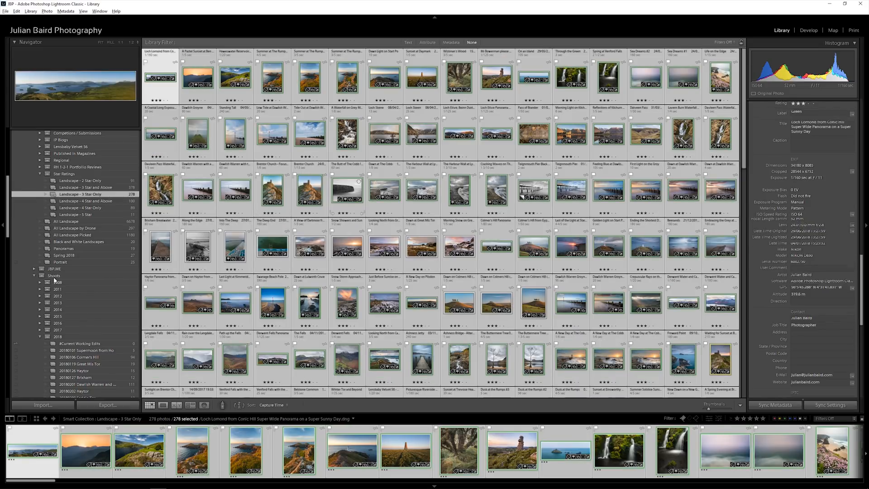
scroll(52, 283, "down", 10)
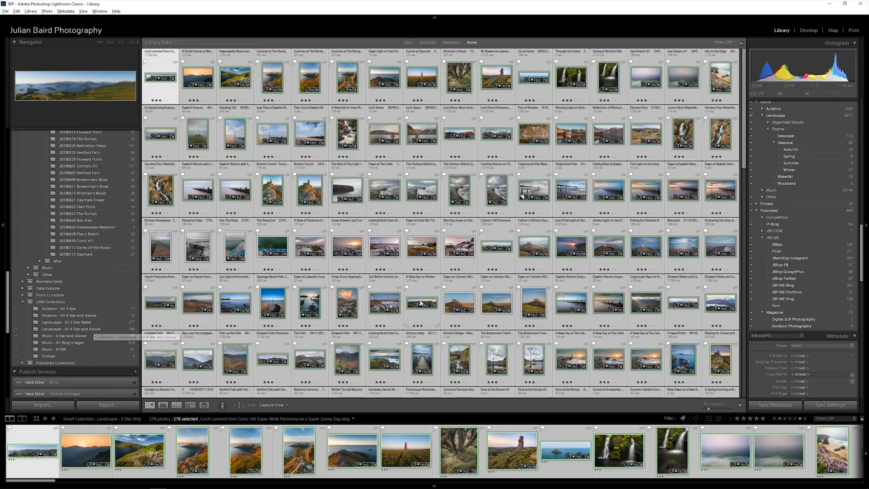
left_click_drag(414, 311, 81, 323)
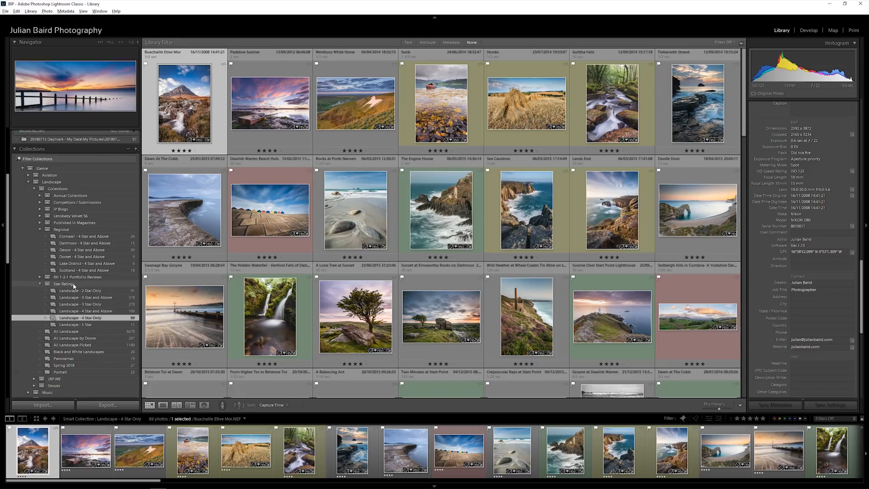
Examine the rules of the Landscape - 4 Star Only smart collection and the contents of the Aviation collection set
right_click(57, 318)
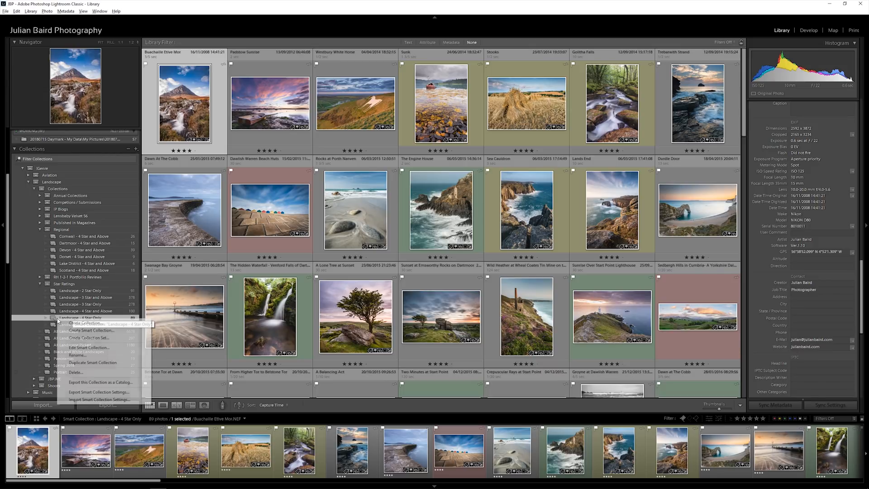
left_click(75, 347)
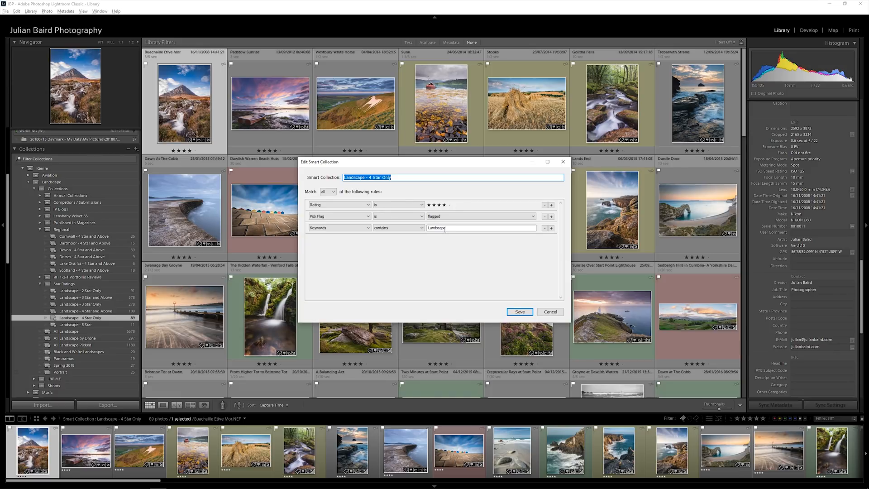
left_click(519, 311)
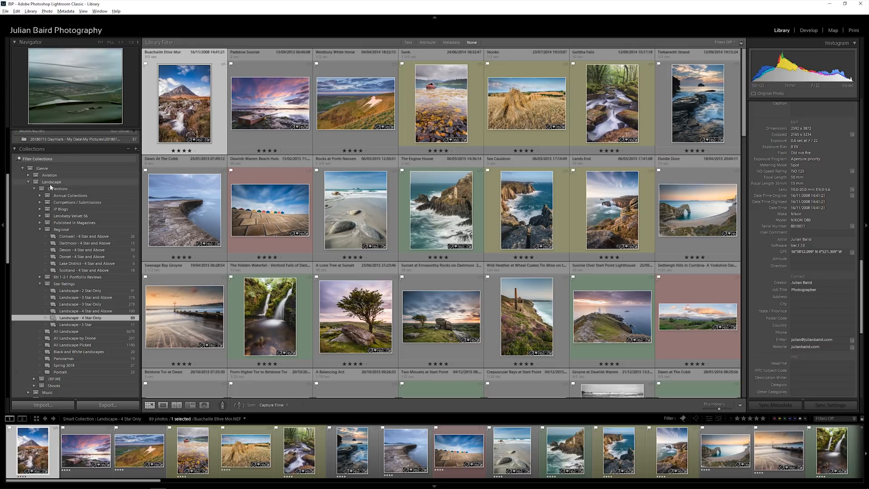
left_click(28, 175)
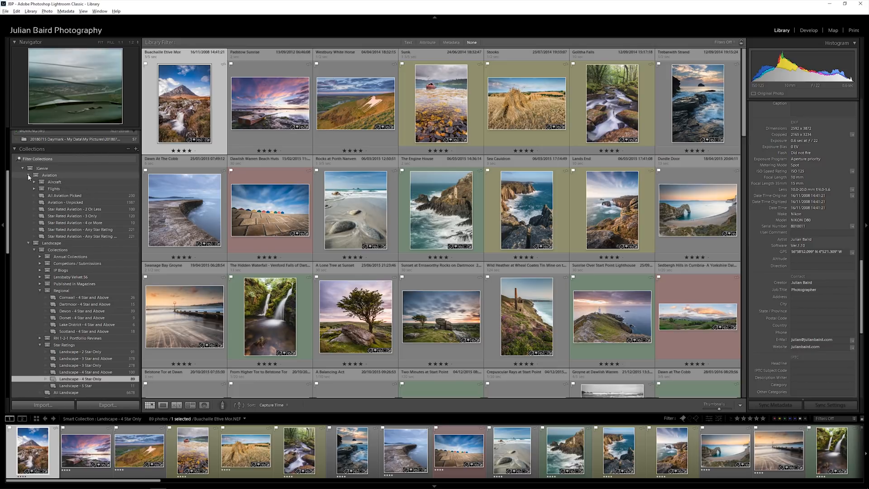
left_click(28, 175)
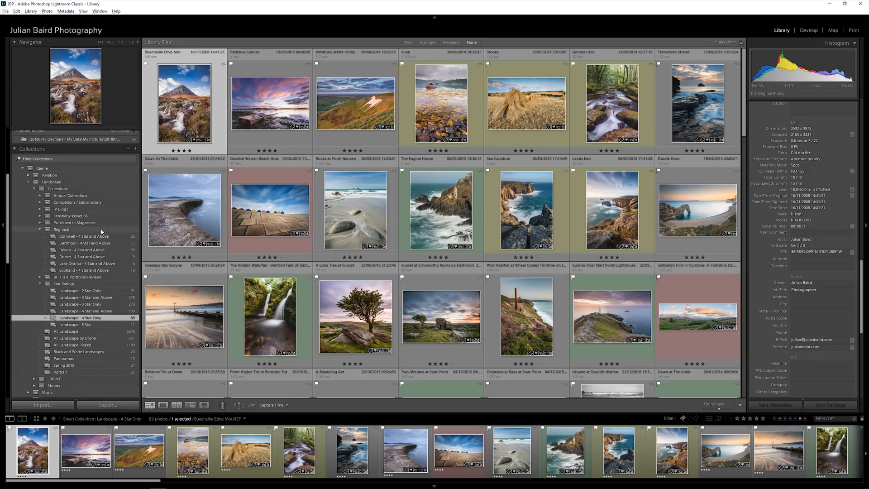
Show the Dartmoor - 4 Star and Above smart collection and examine its rules
left_click(86, 244)
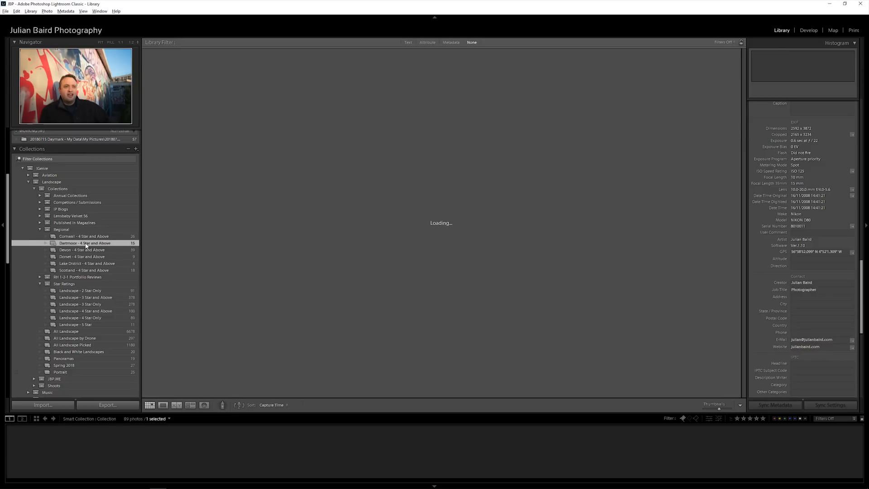
right_click(57, 245)
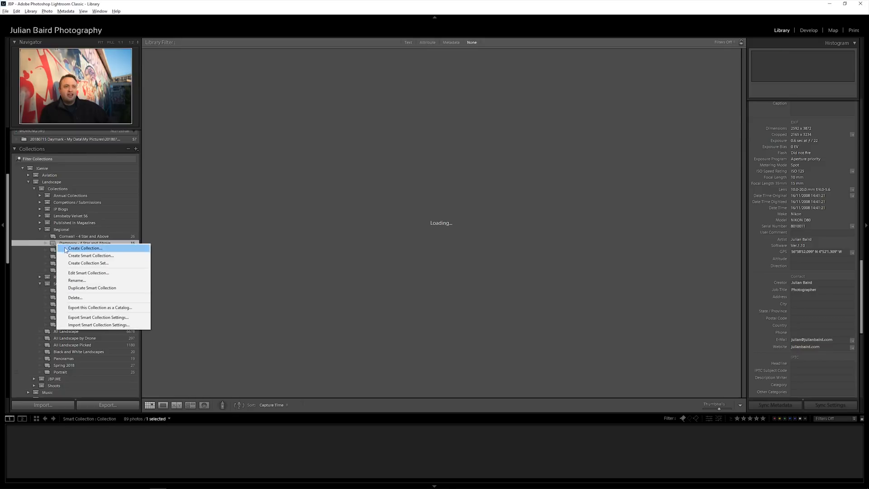
left_click(90, 273)
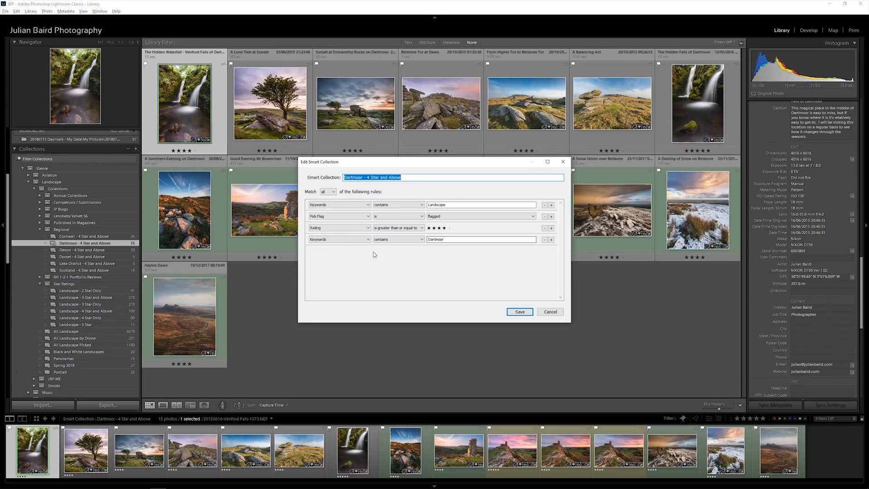
left_click(518, 311)
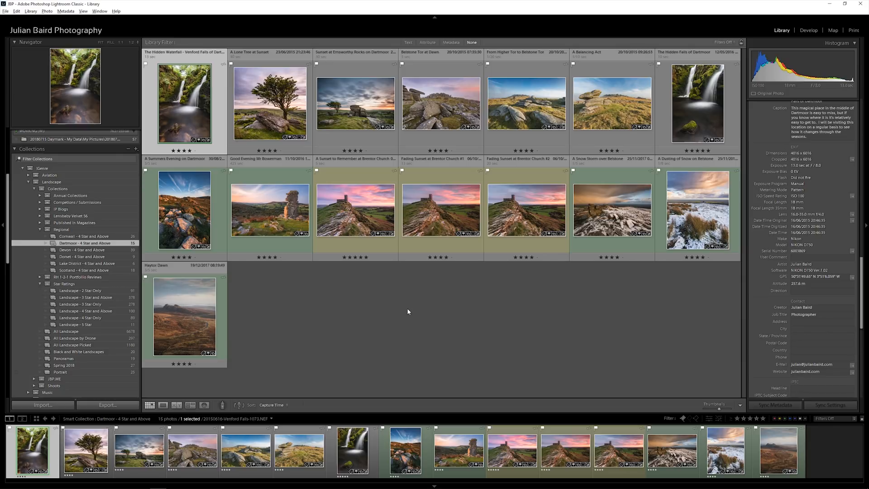
Browse the photos in the Devon - 4 Star and Above and Scotland - 4 Star and Above regional smart collections
left_click(96, 249)
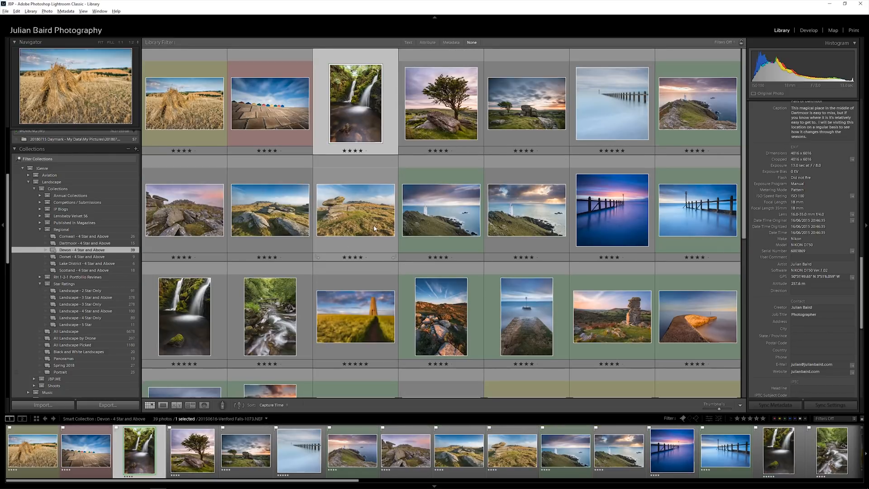
scroll(375, 228, "down", 5)
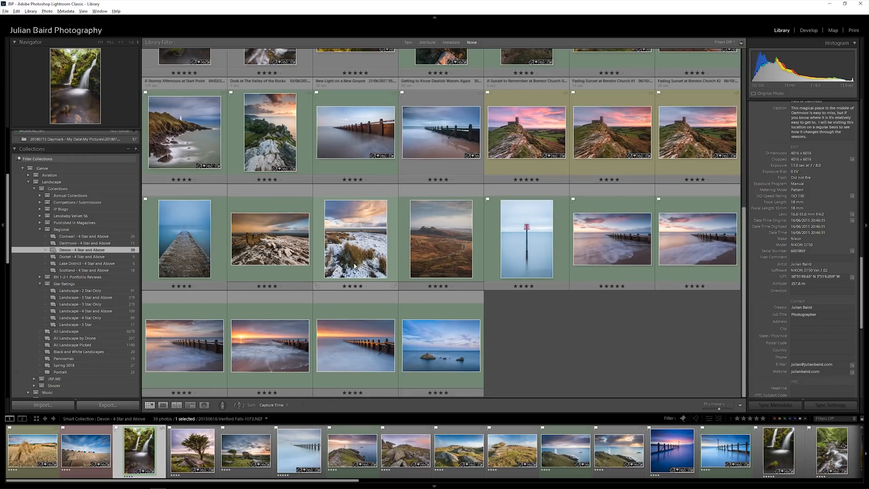
left_click(86, 270)
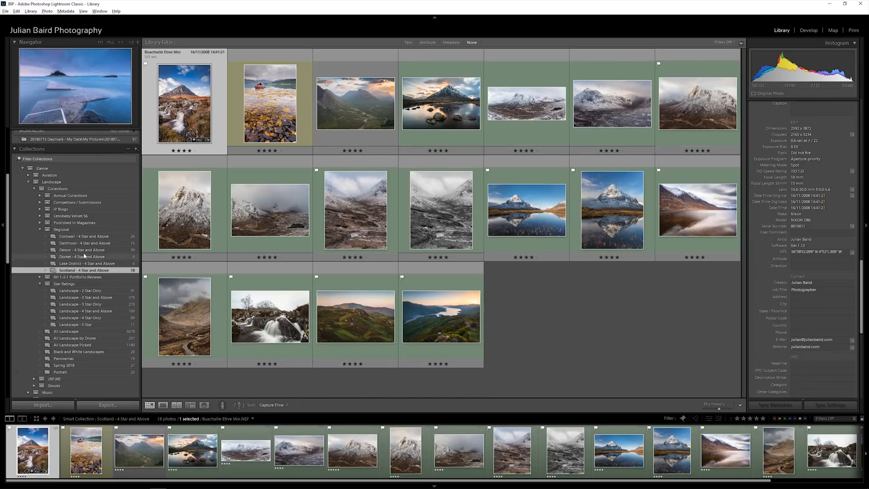
Show the Black and White Landscapes smart collection and examine its rules
left_click(78, 351)
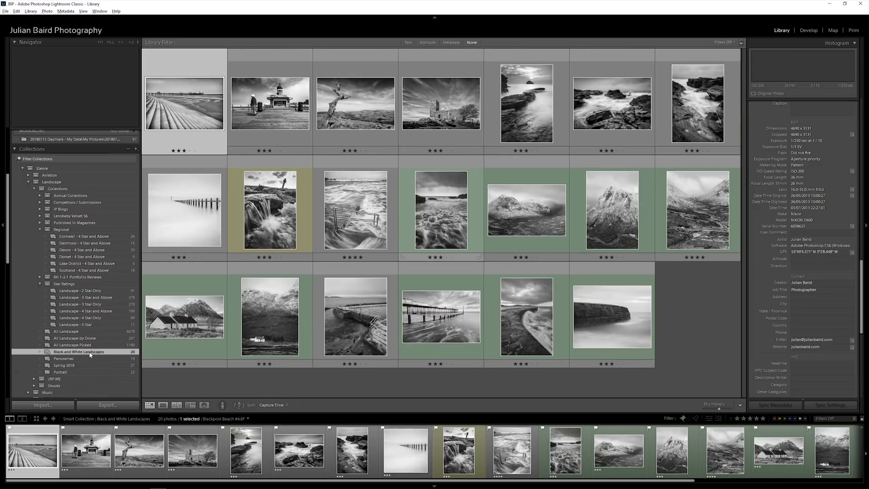
right_click(90, 354)
left_click(113, 383)
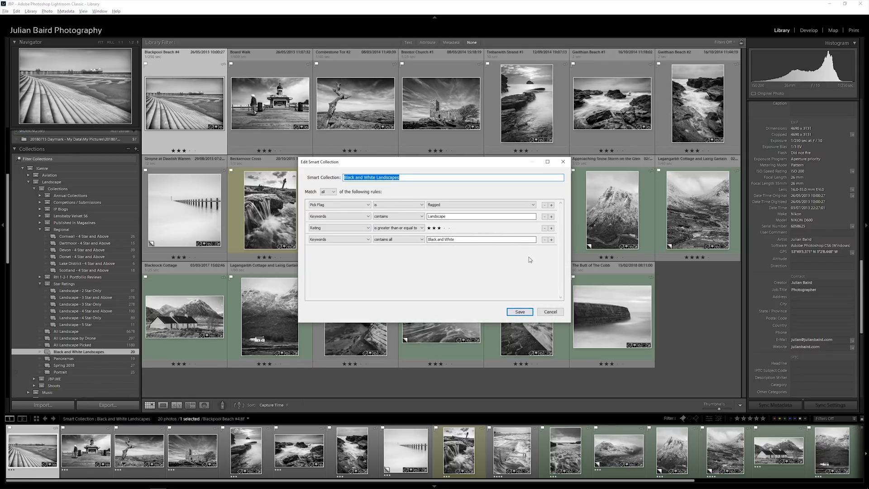
left_click(519, 312)
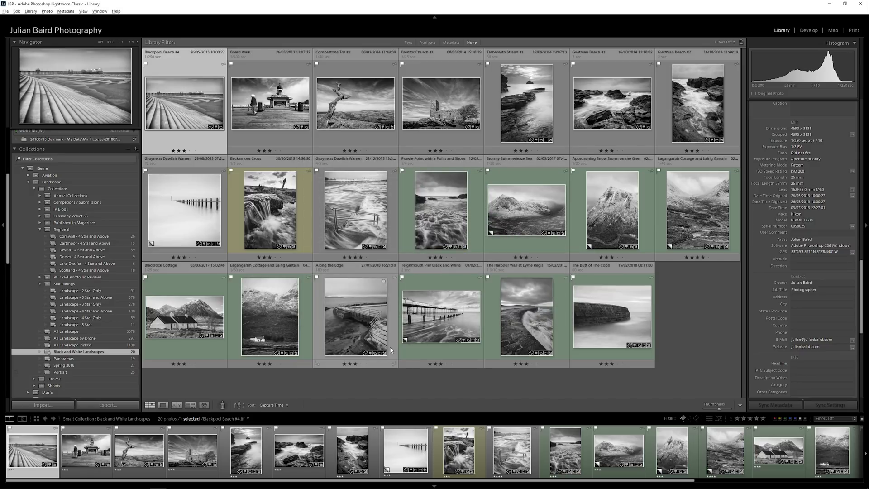